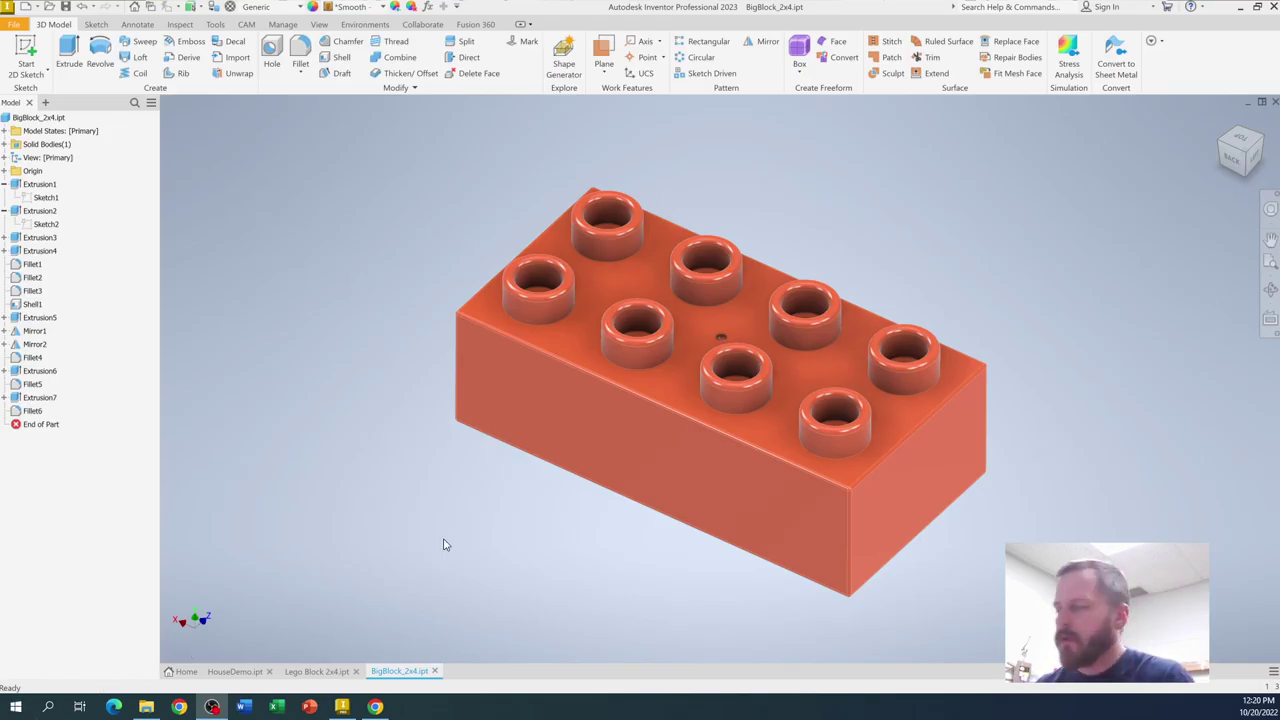
Orbit the brick, then open the New File dialog from the File menu and cancel it.
middle_click_drag(591, 597, 680, 368, "shift")
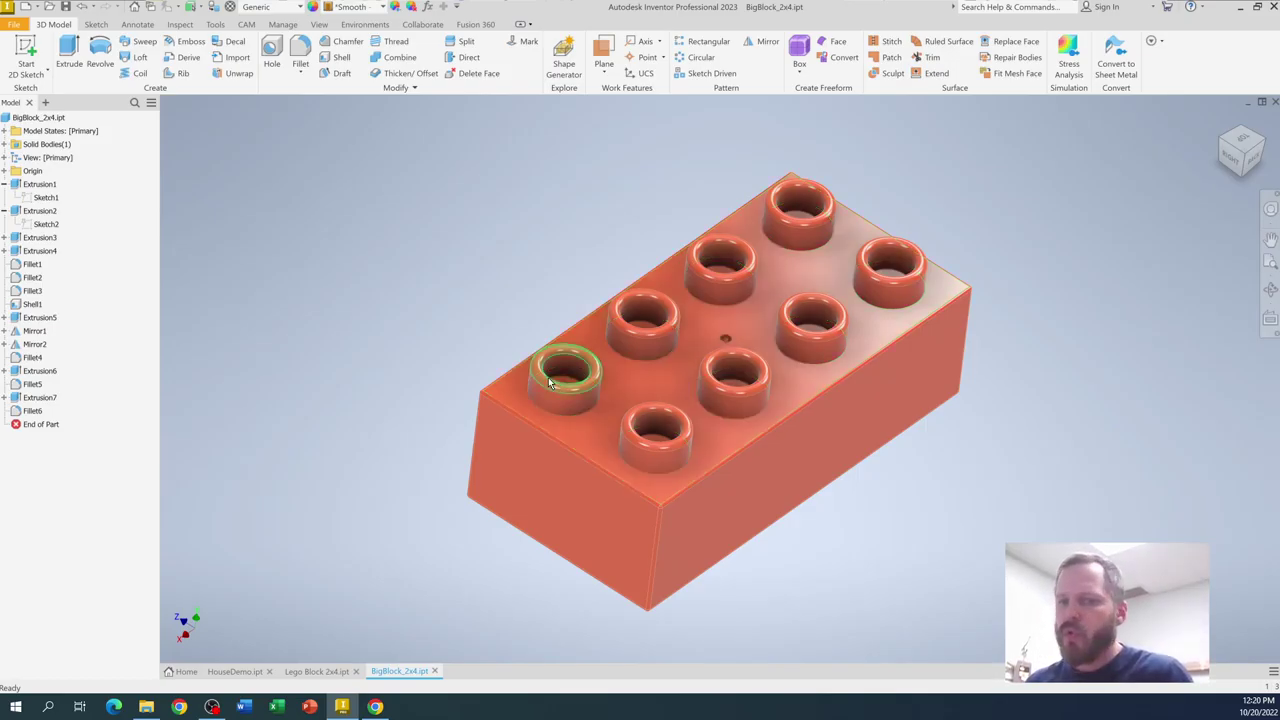
left_click(16, 25)
mouse_move(30, 80)
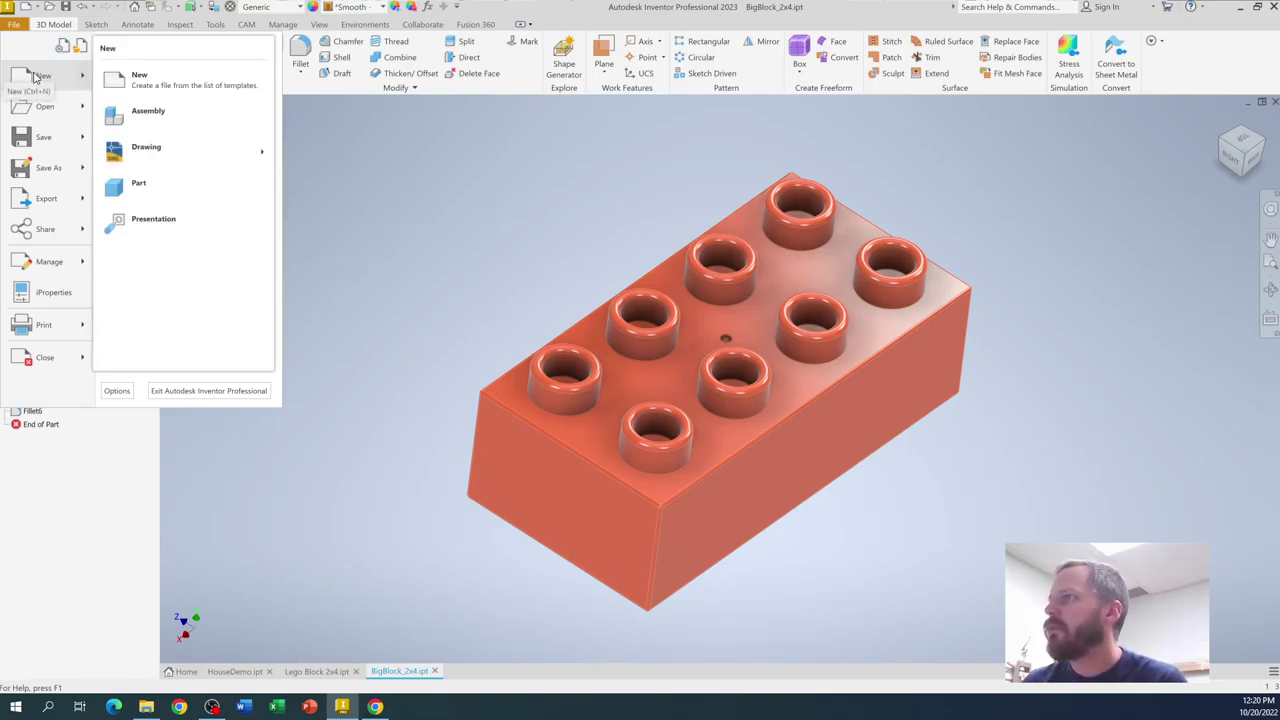
left_click(40, 76)
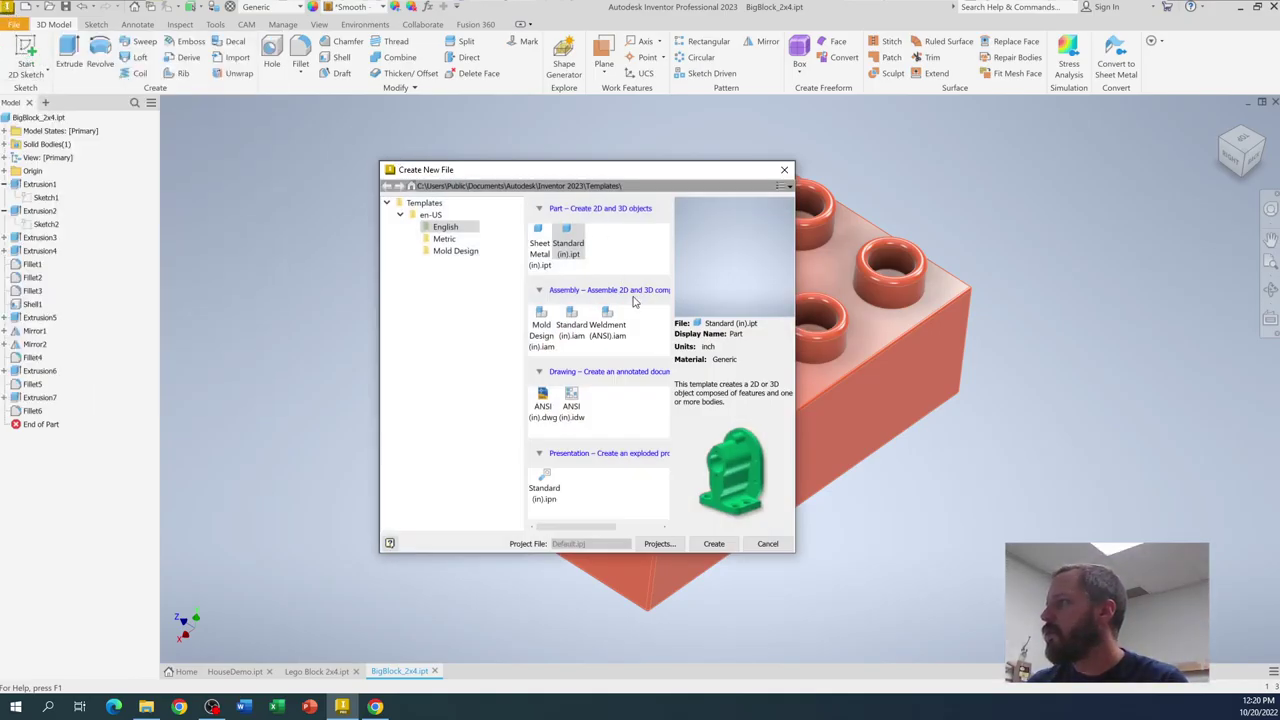
left_click(767, 543)
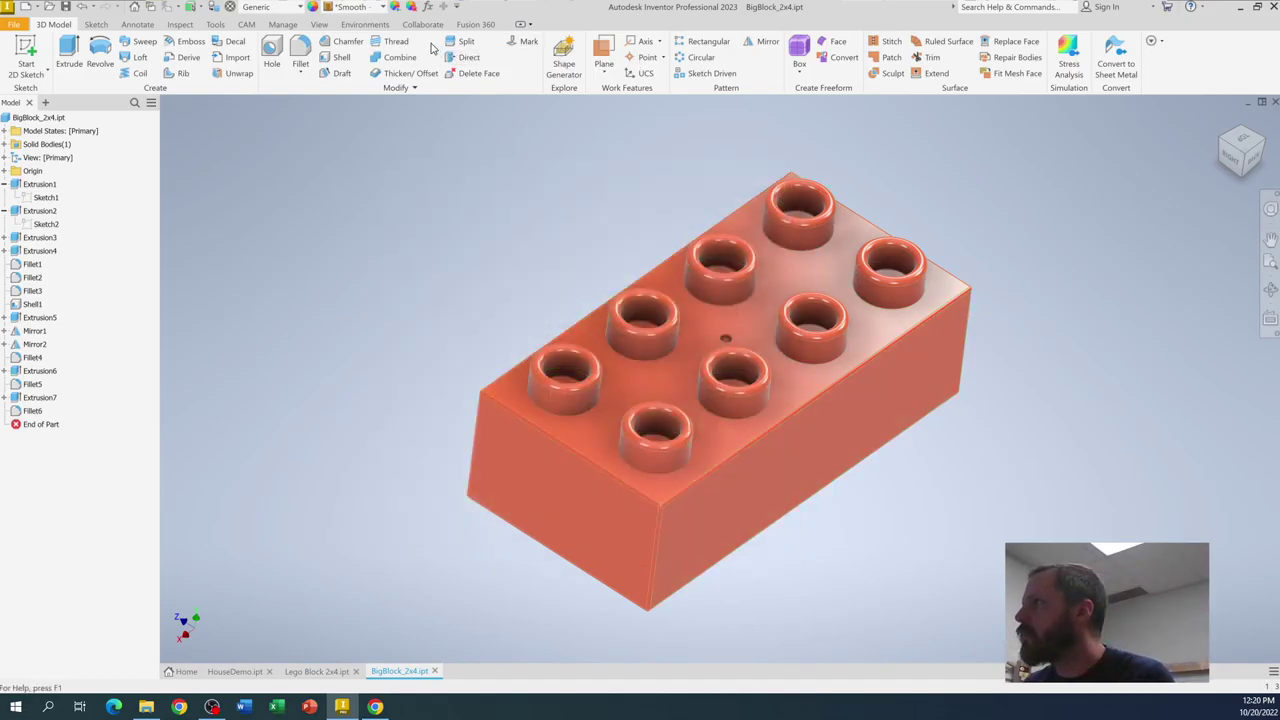
From the Home page, create a new part from the English Standard (in).ipt template.
left_click(136, 7)
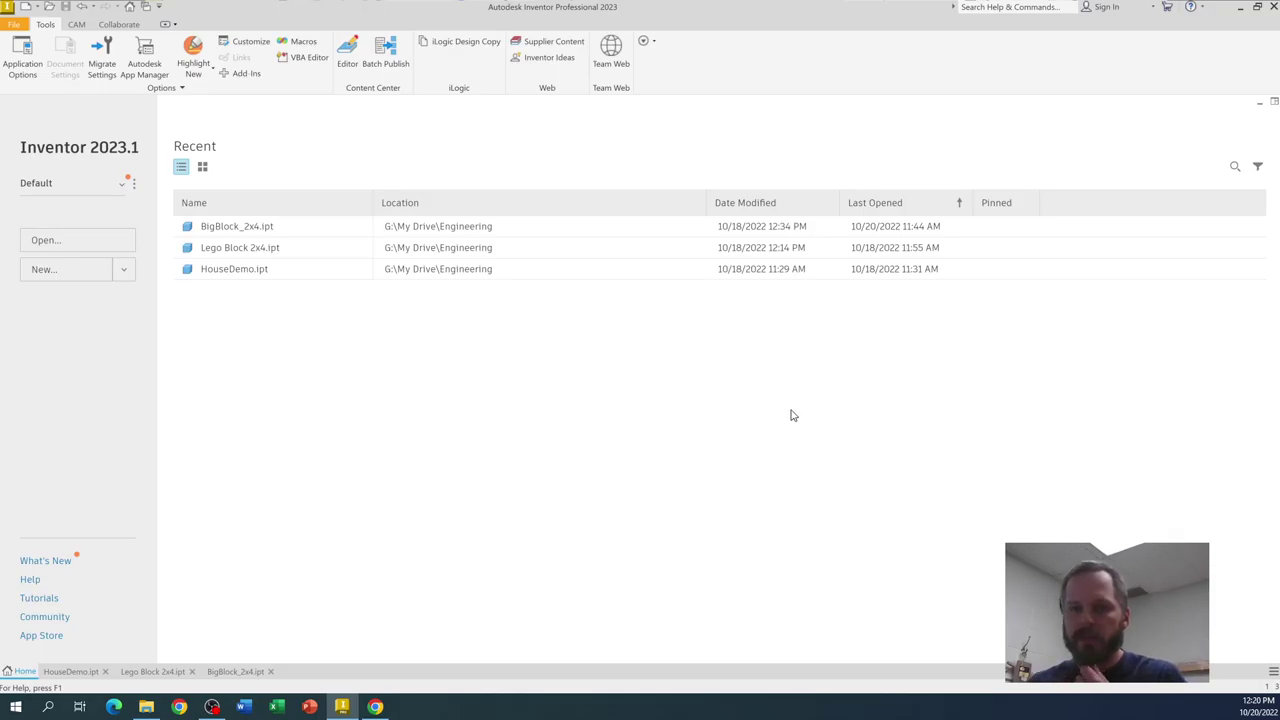
left_click(45, 272)
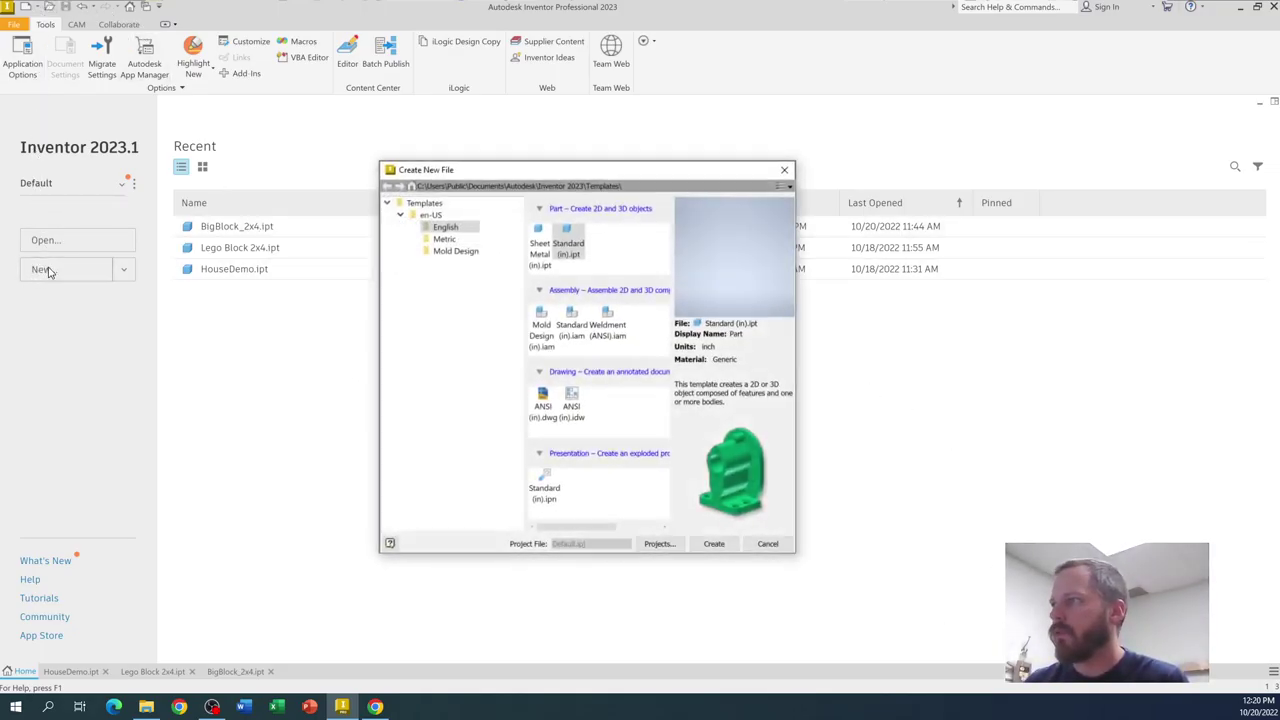
left_click(400, 215)
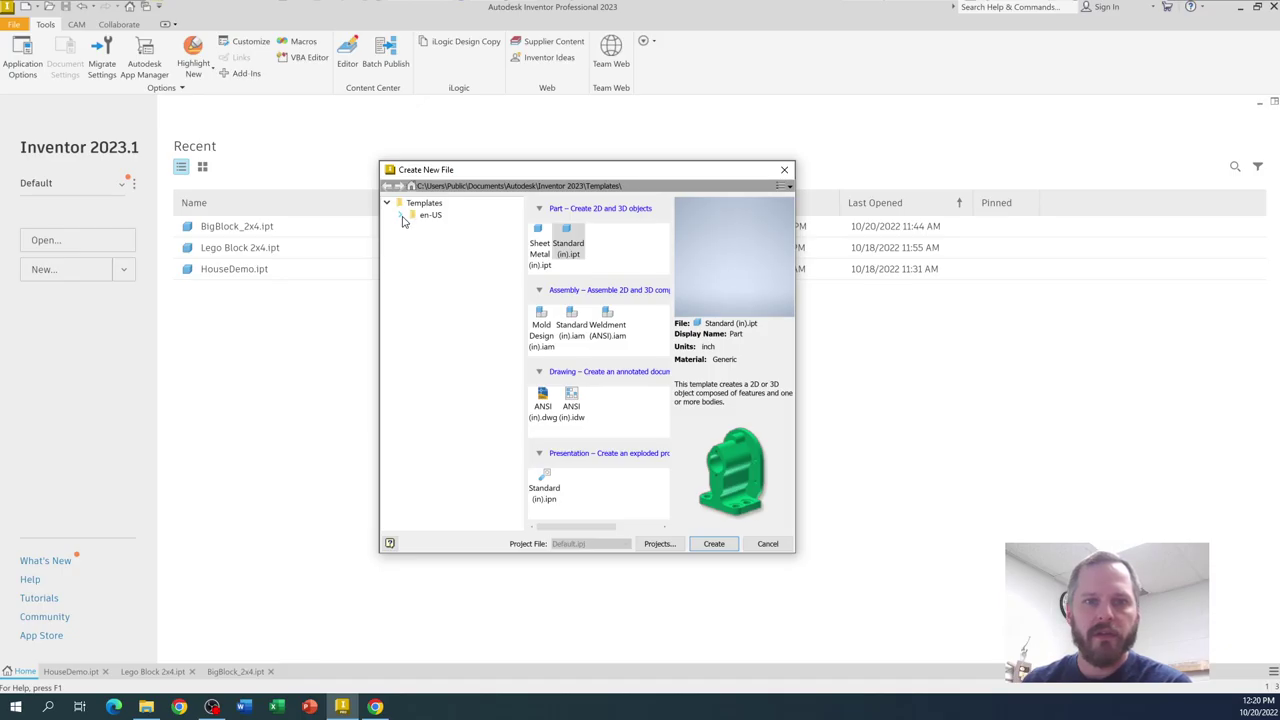
left_click(401, 217)
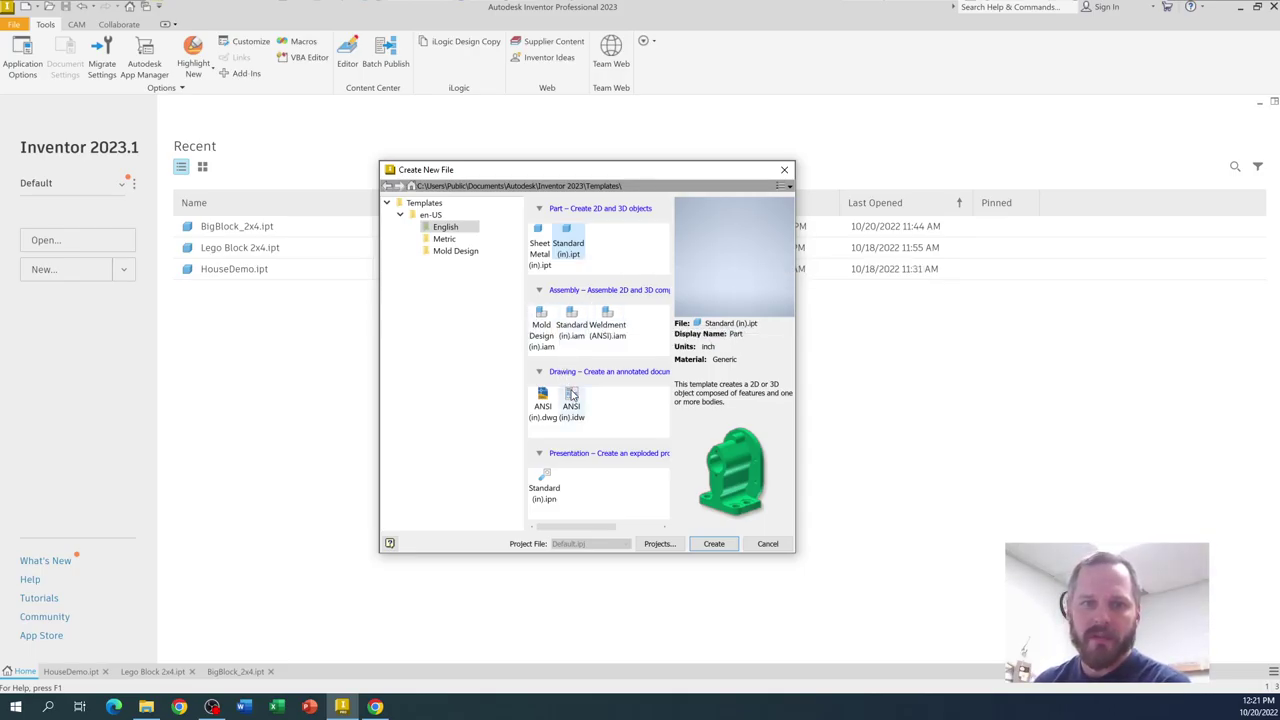
left_click(714, 545)
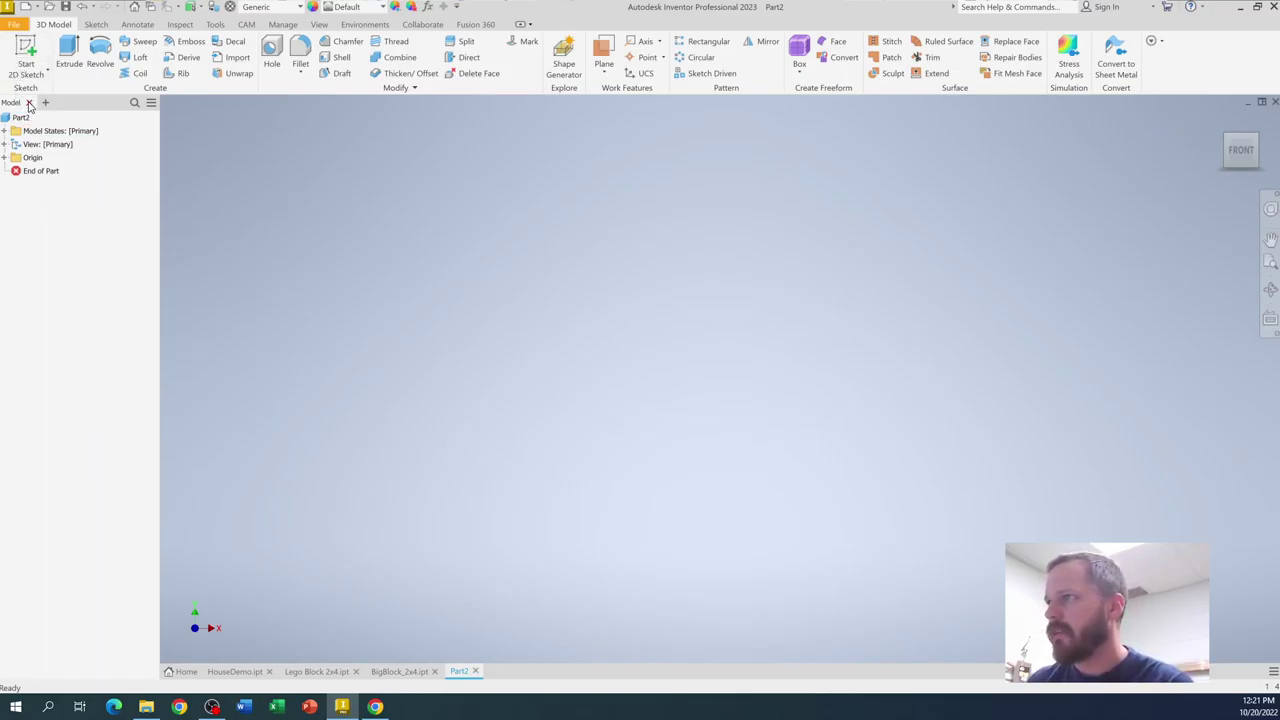
Close the Model browser panel and restore it from the panel list.
left_click(29, 103)
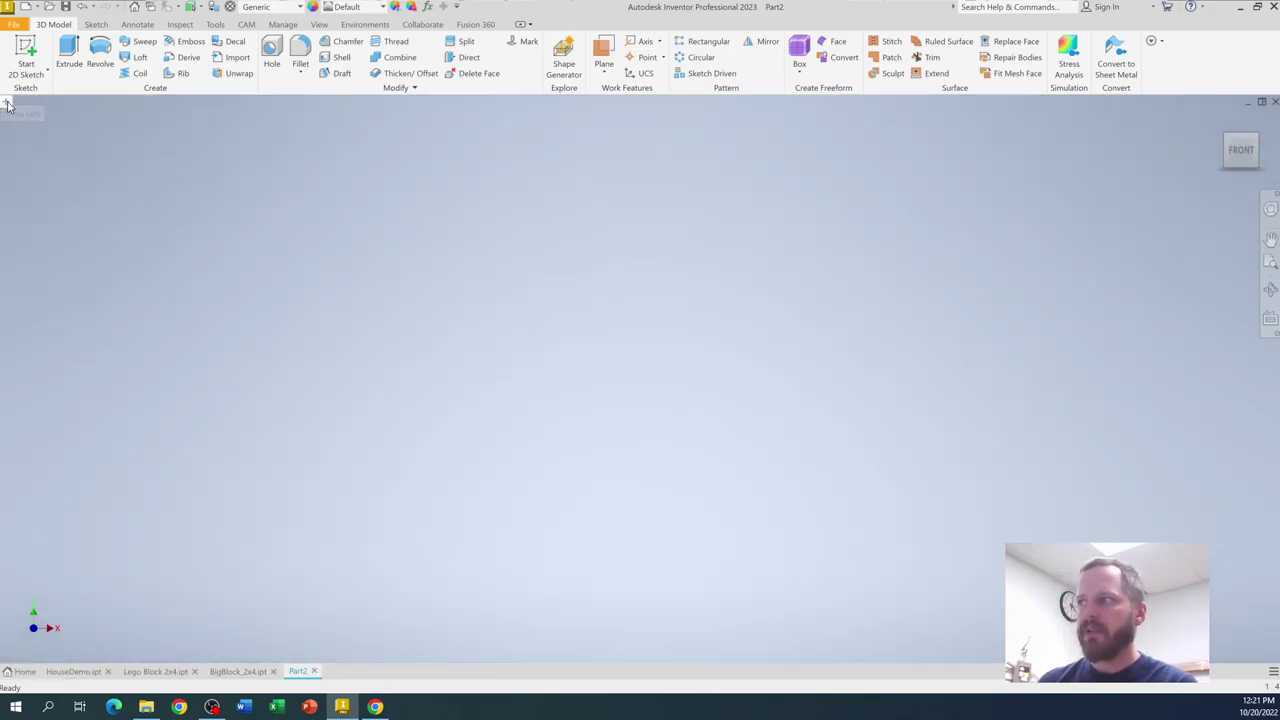
left_click(7, 104)
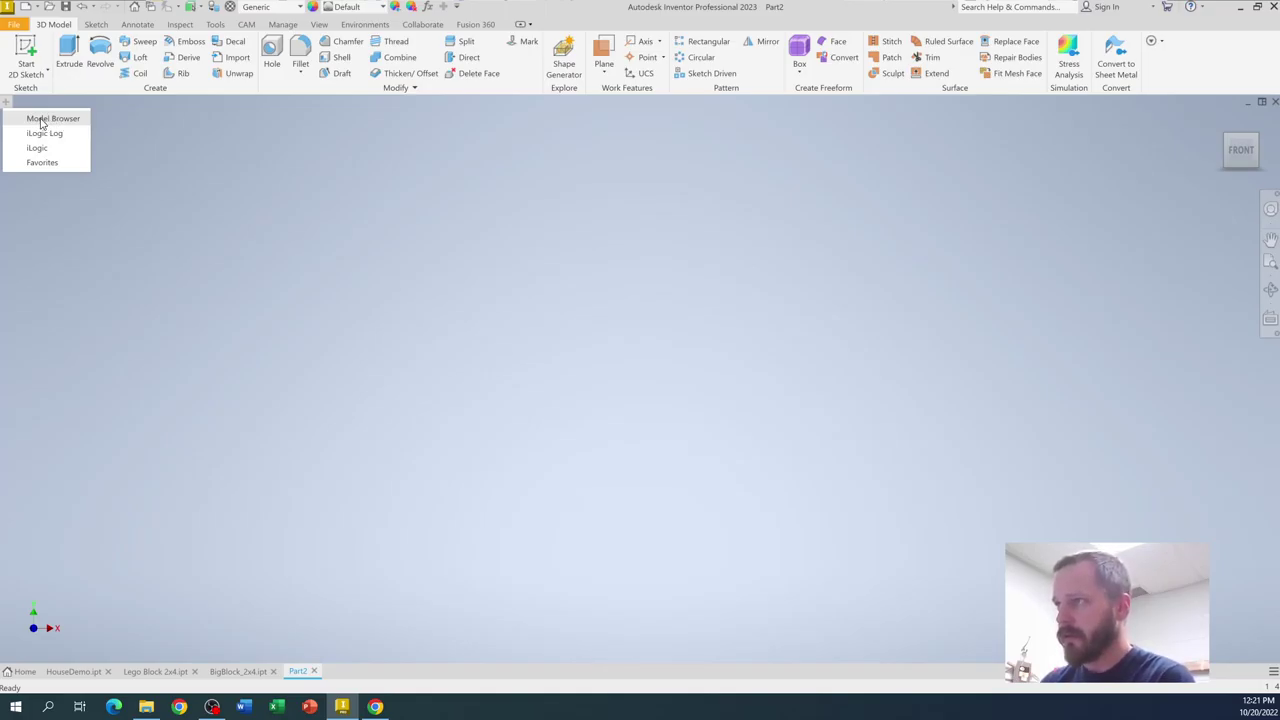
left_click(42, 119)
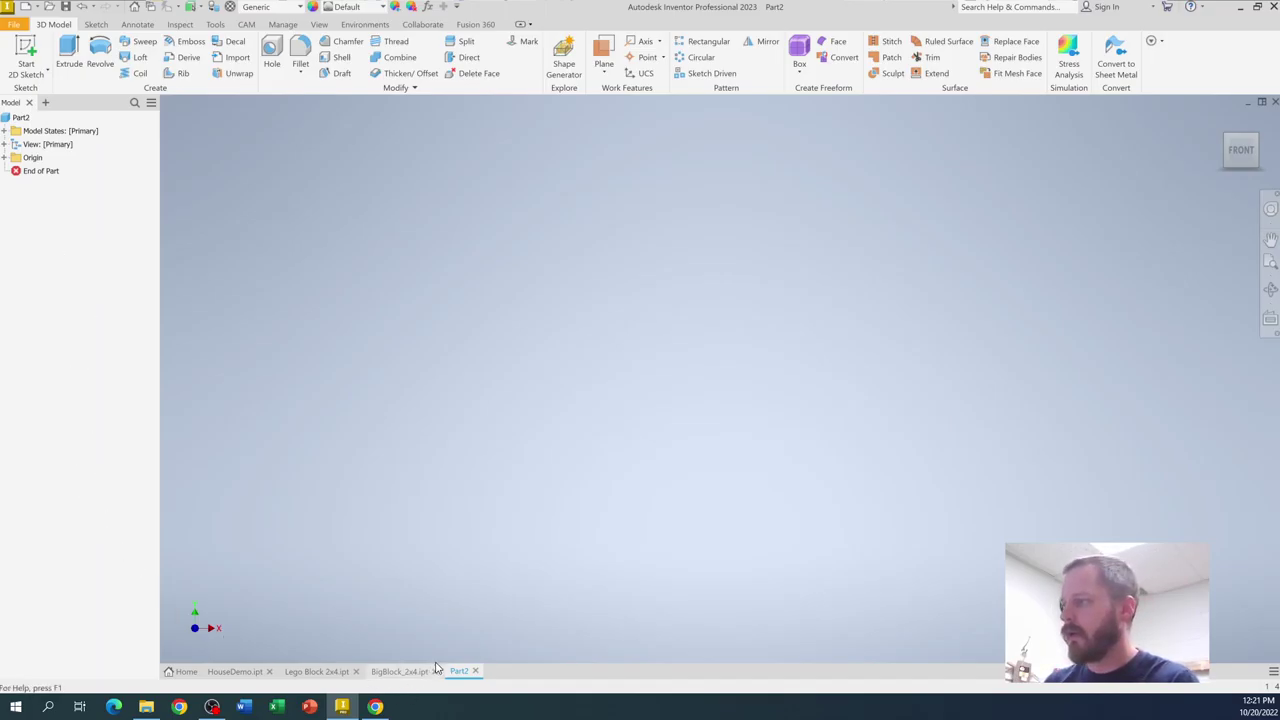
In BigBlock_2x4, move the End of Part marker up to just after Extrusion1.
left_click(405, 671)
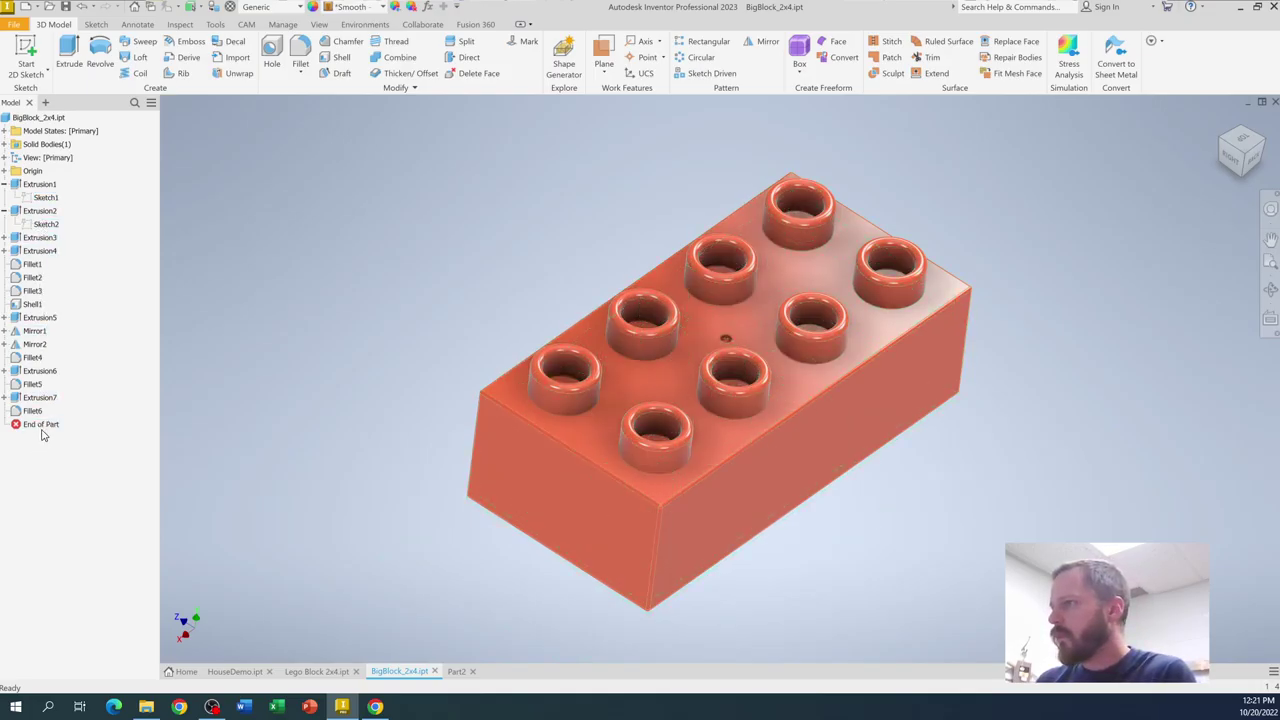
mouse_move(42, 430)
left_mouse_down()
mouse_move(80, 195)
mouse_move(68, 200)
left_mouse_up()
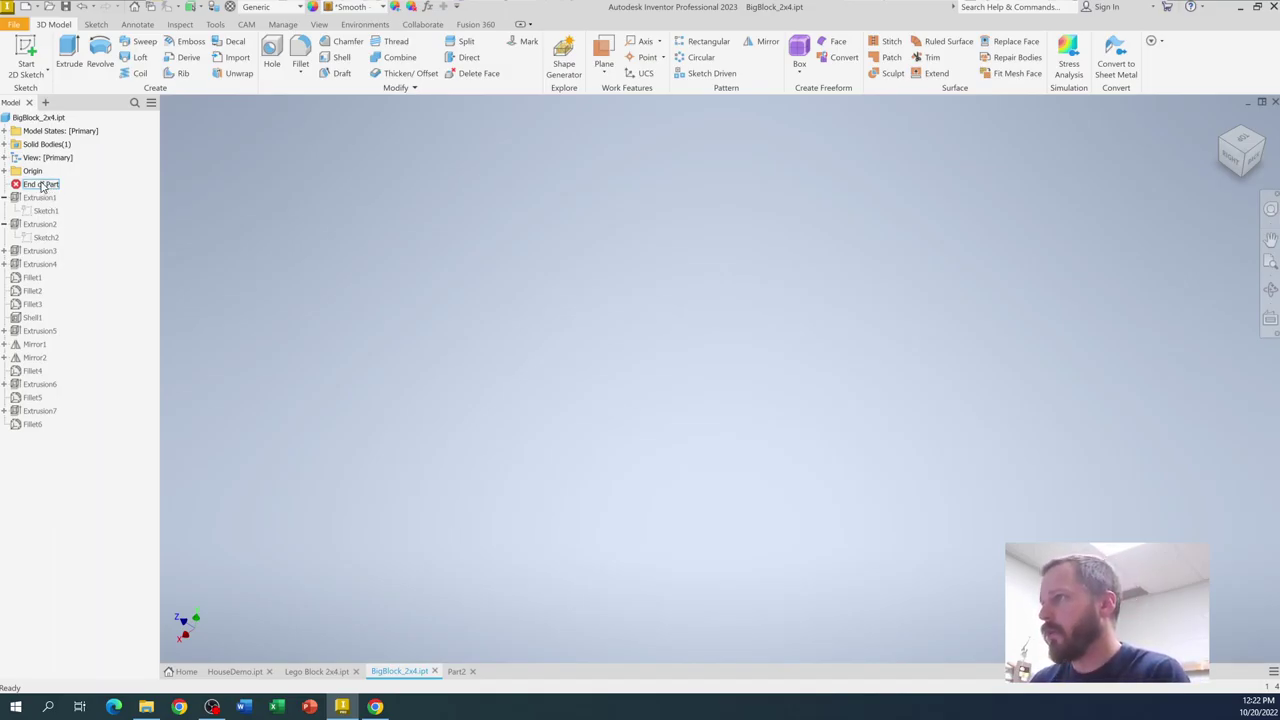
mouse_move(41, 189)
left_mouse_down()
mouse_move(40, 209)
mouse_move(50, 180)
mouse_move(44, 237)
mouse_move(40, 212)
left_mouse_up()
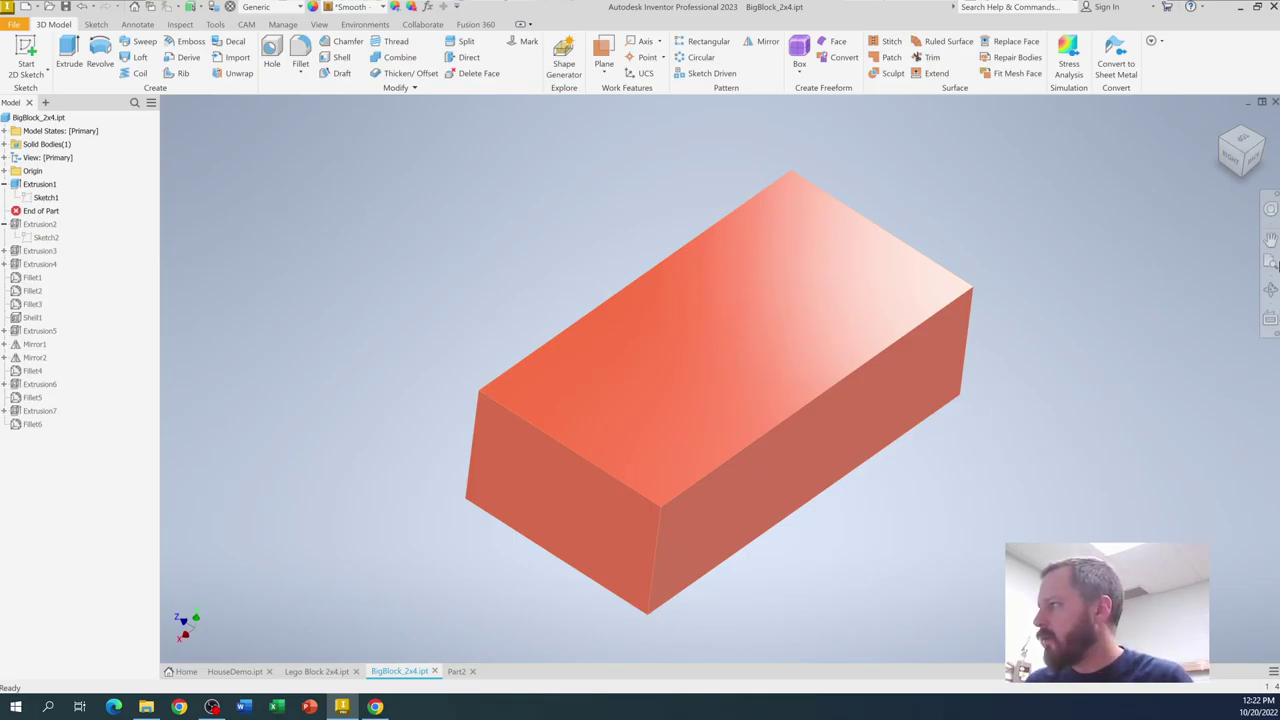
Roll End of Part forward past Extrusion2, Extrusion3 and Extrusion4, orbiting to inspect the studs.
mouse_move(997, 423)
middle_mouse_down("shift")
mouse_move(911, 363)
mouse_move(895, 334)
mouse_move(994, 374)
mouse_move(1014, 423)
mouse_move(817, 397)
middle_mouse_up("shift")
left_click_drag(44, 210, 54, 238)
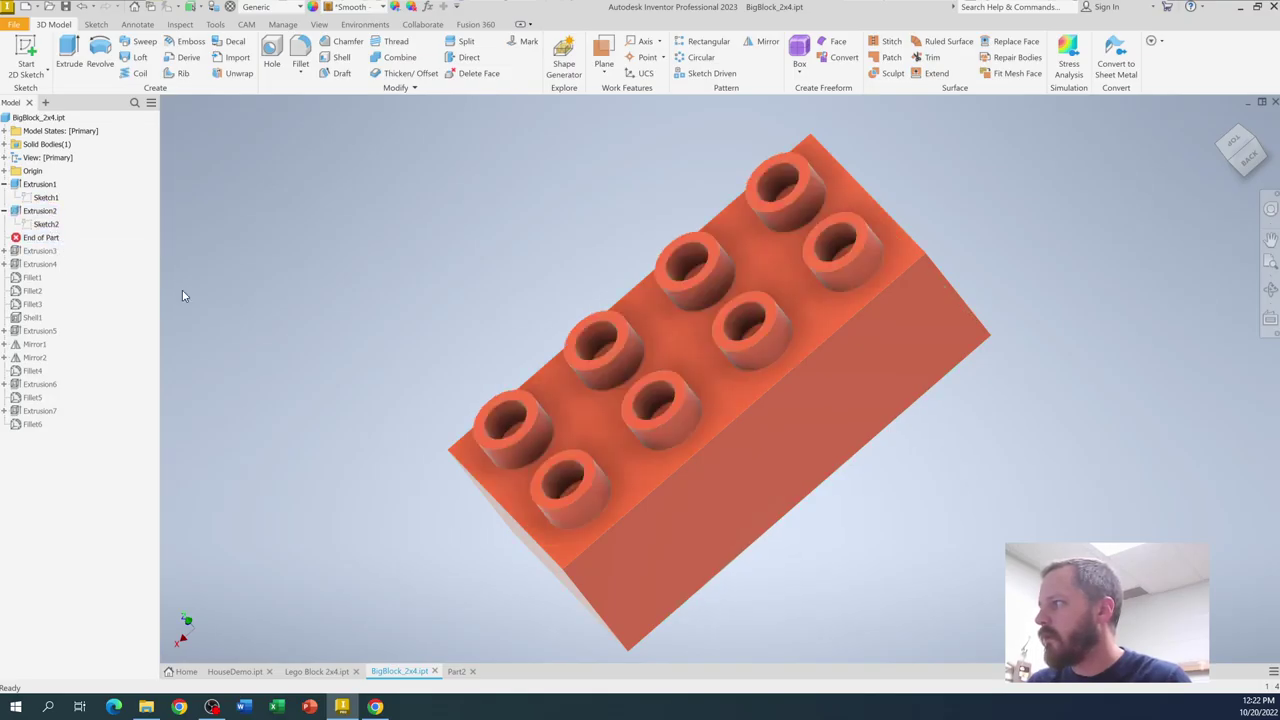
middle_click_drag(325, 280, 250, 260, "shift")
left_click_drag(50, 243, 50, 253)
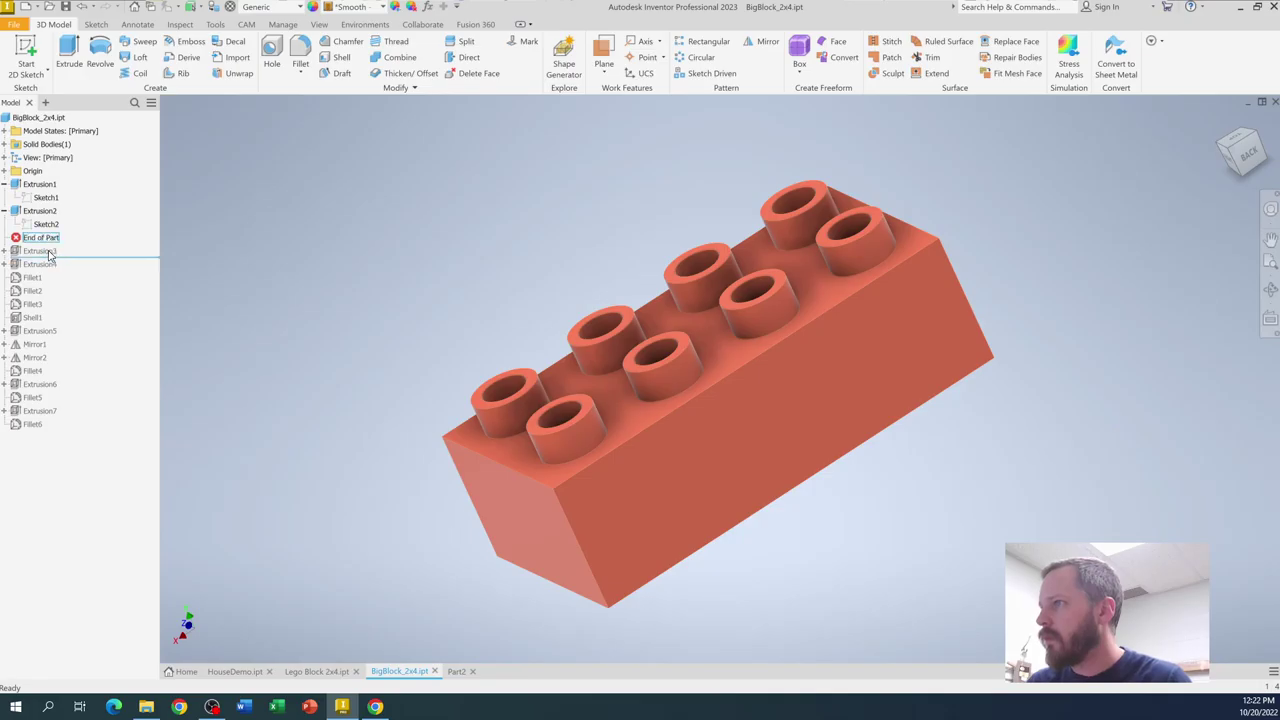
middle_click_drag(343, 406, 357, 437, "shift")
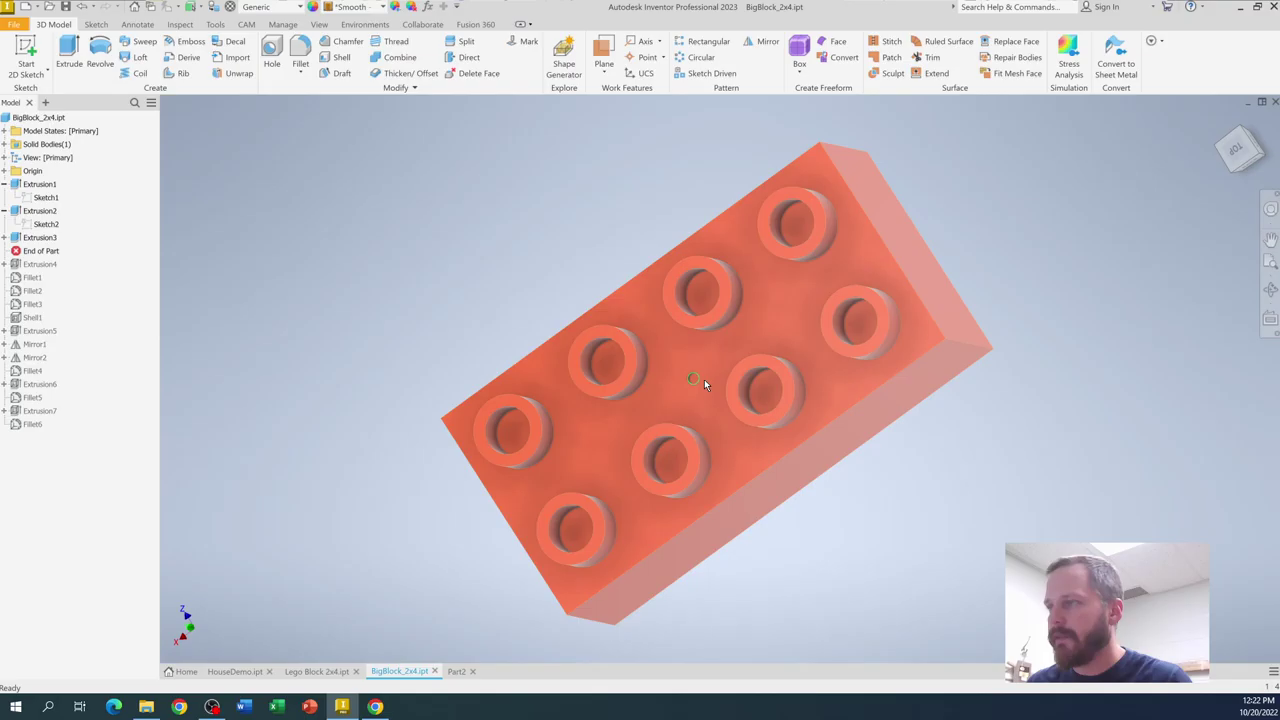
mouse_move(45, 251)
left_mouse_down()
mouse_move(60, 270)
mouse_move(36, 280)
left_mouse_up()
Step the history forward through Fillet1 and Fillet2 to reveal the rounded edges.
left_click(33, 266)
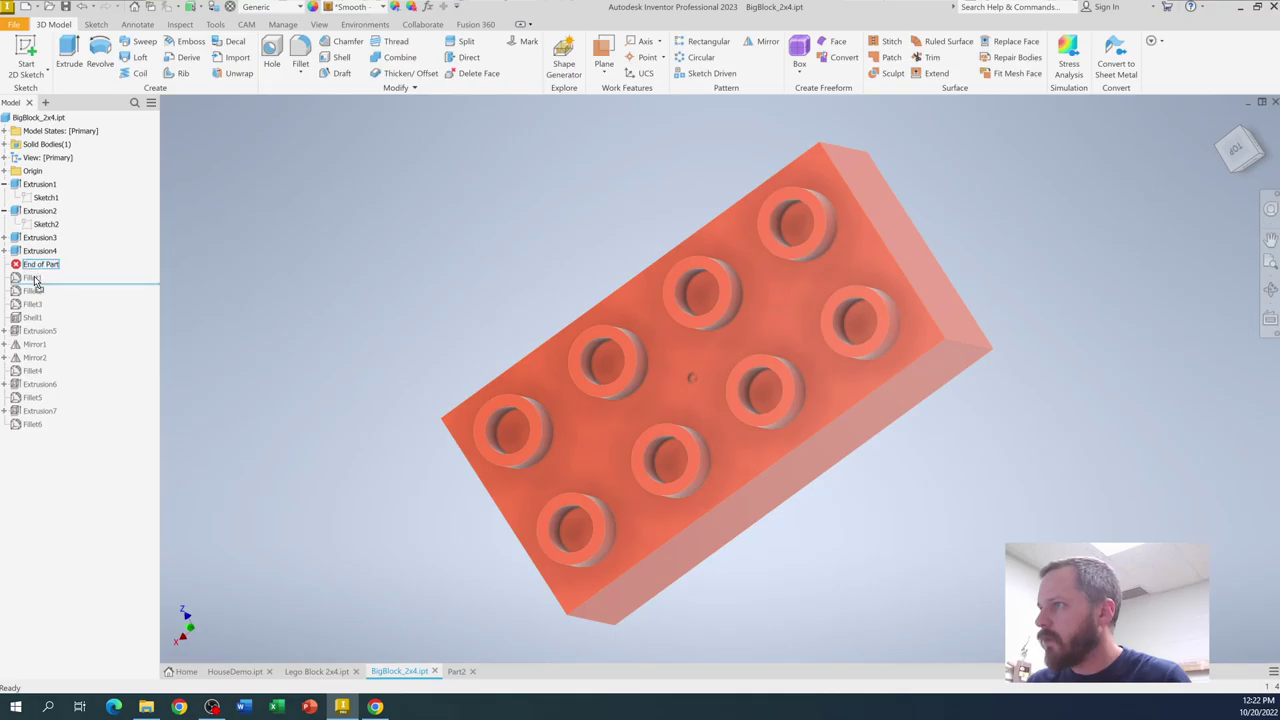
key("F4")
left_click_drag(412, 250, 397, 297)
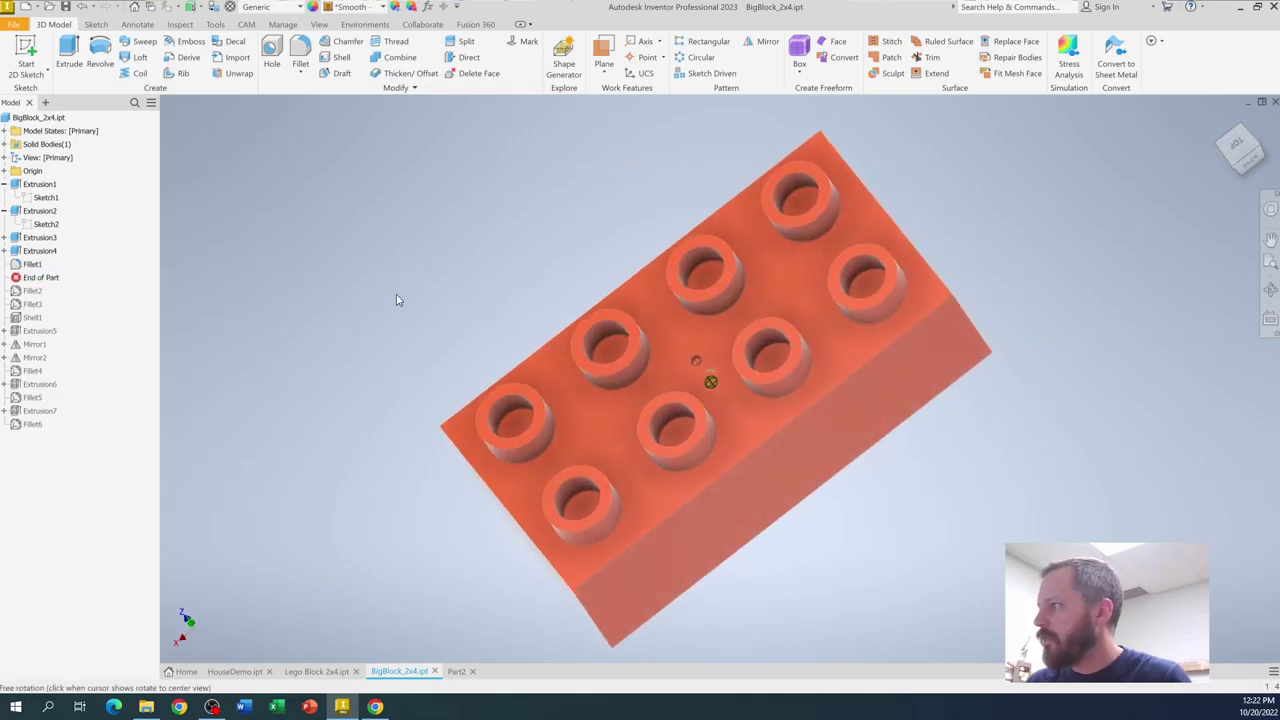
left_click_drag(59, 276, 50, 325)
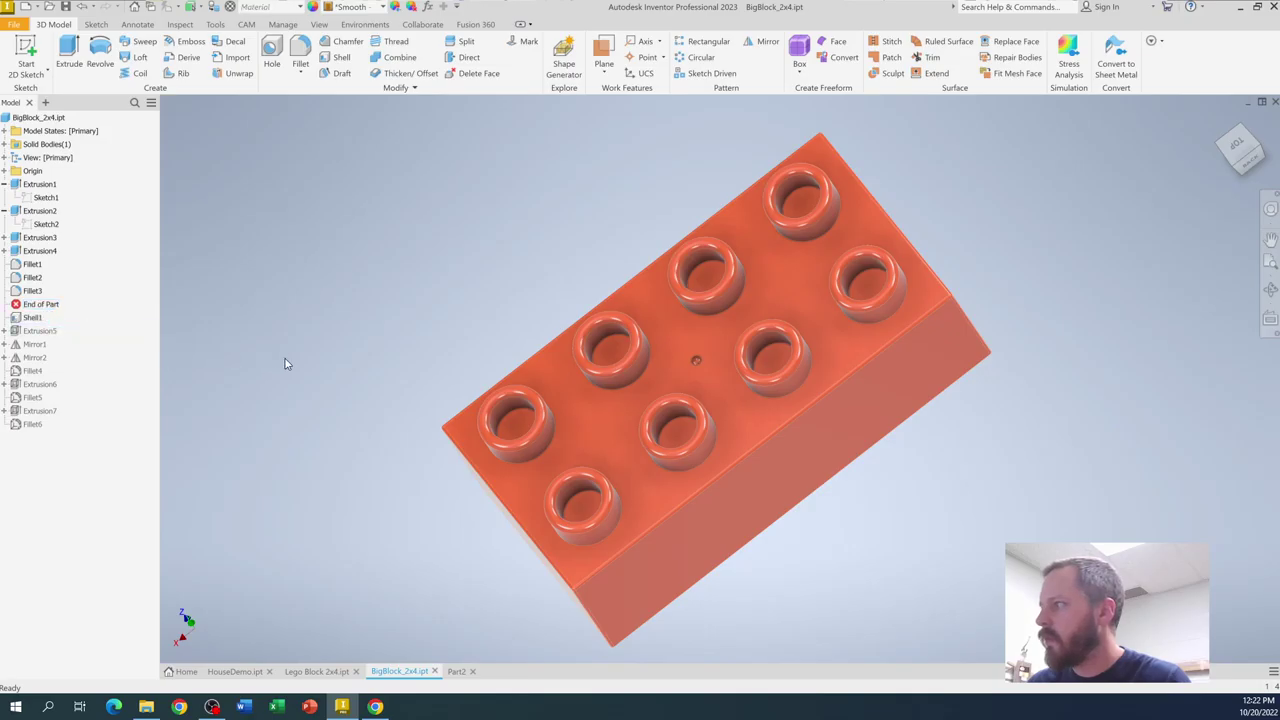
Roll End of Part past Shell1, Extrusion5, the mirrored ribs and Fillet6, checking the underside.
middle_click_drag(357, 331, 340, 237, "shift")
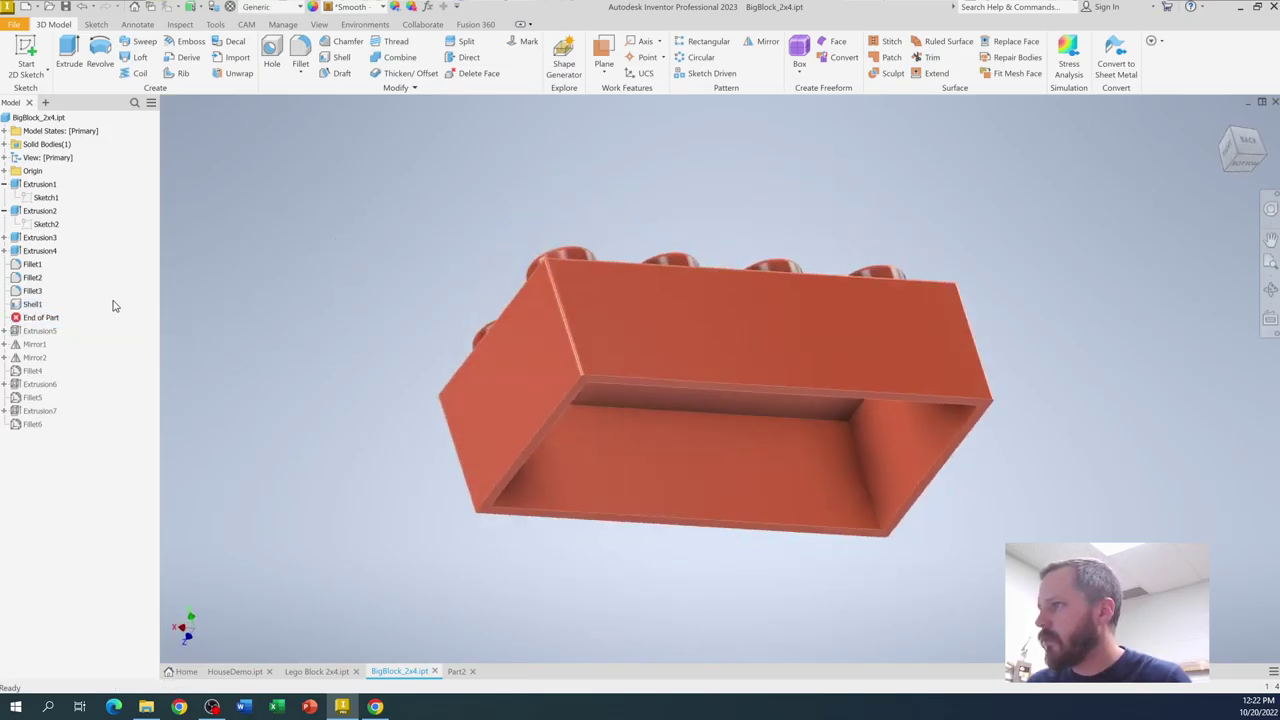
mouse_move(60, 317)
left_mouse_down()
mouse_move(54, 306)
mouse_move(50, 339)
left_mouse_up()
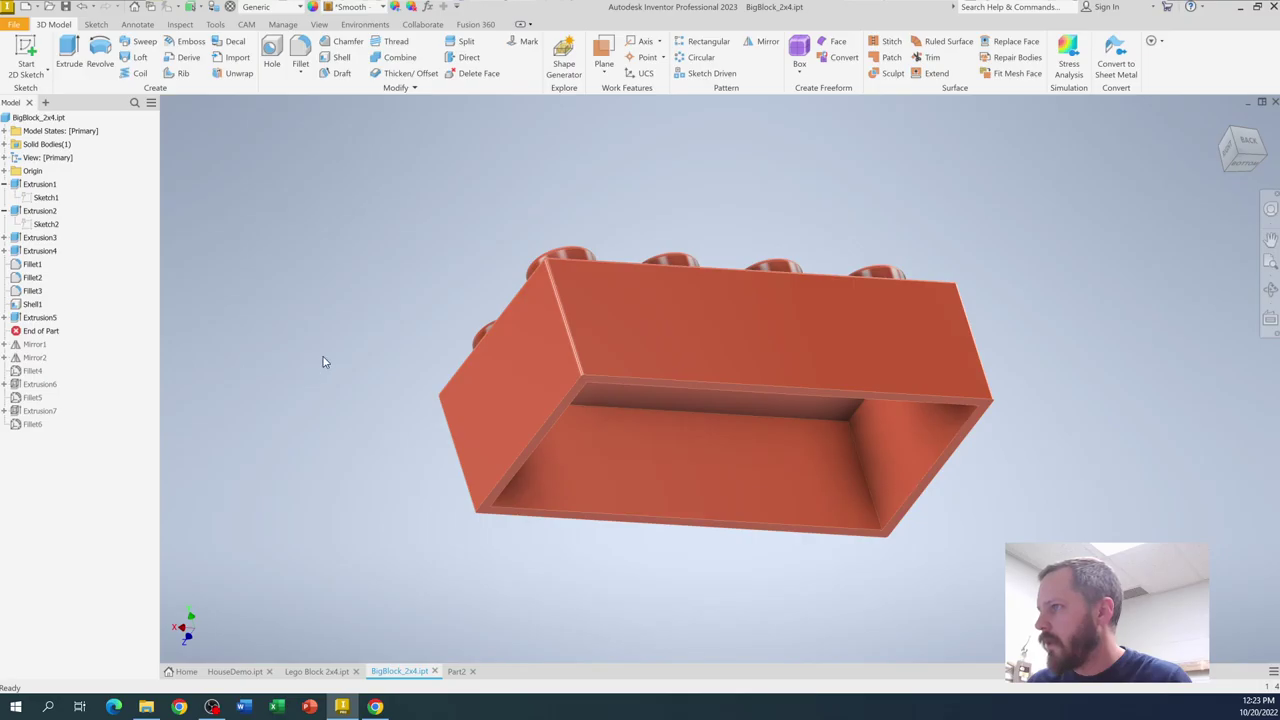
middle_click_drag(326, 337, 311, 271, "shift")
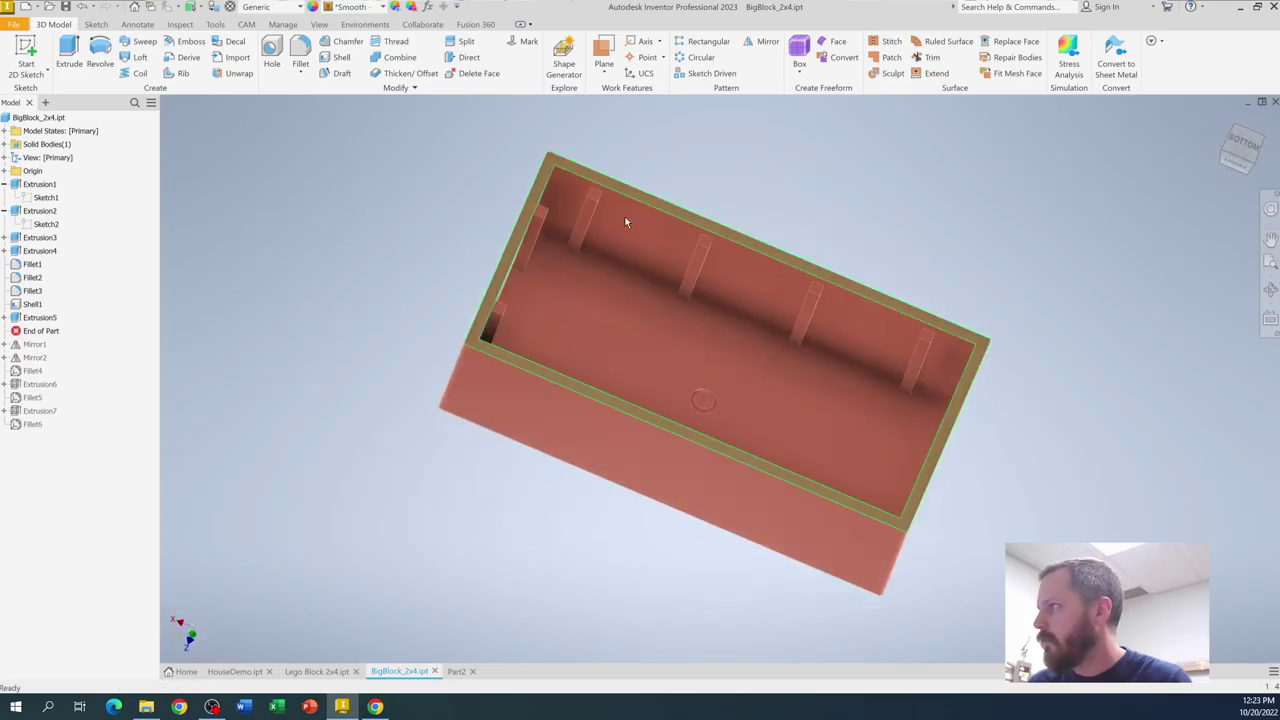
left_click_drag(44, 331, 50, 404)
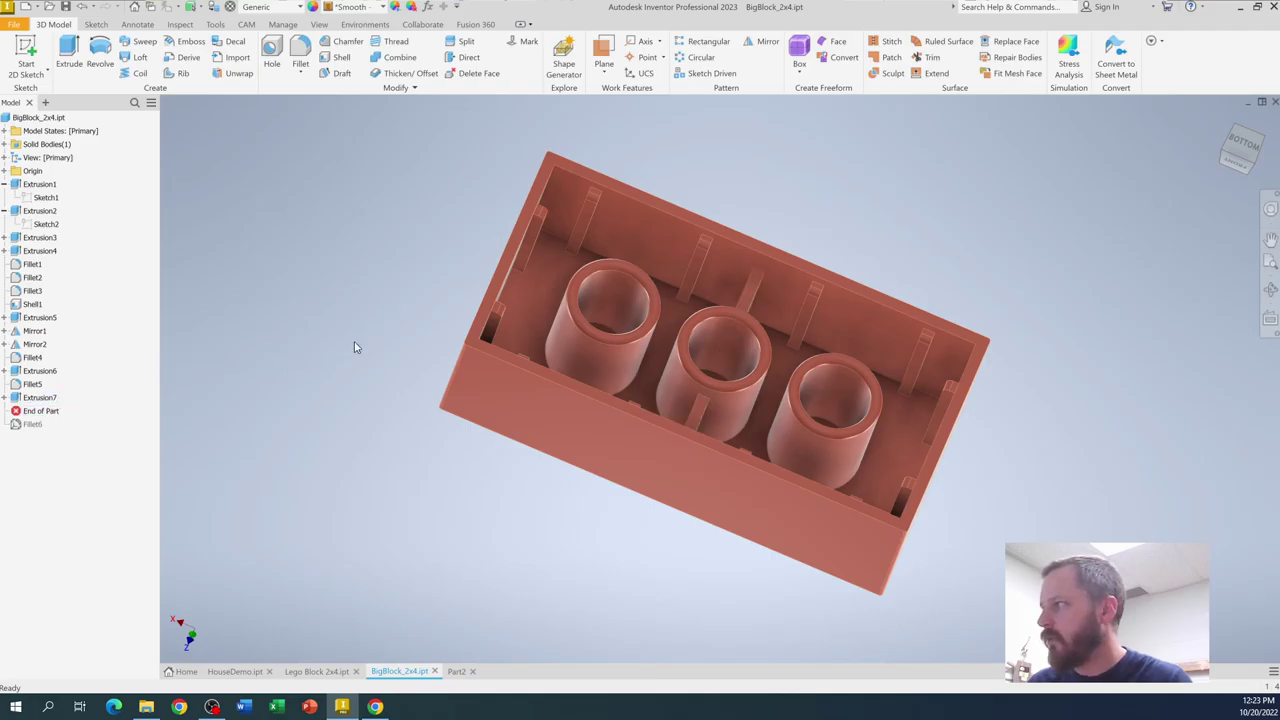
left_click_drag(80, 412, 55, 428)
middle_click_drag(342, 318, 346, 366, "shift")
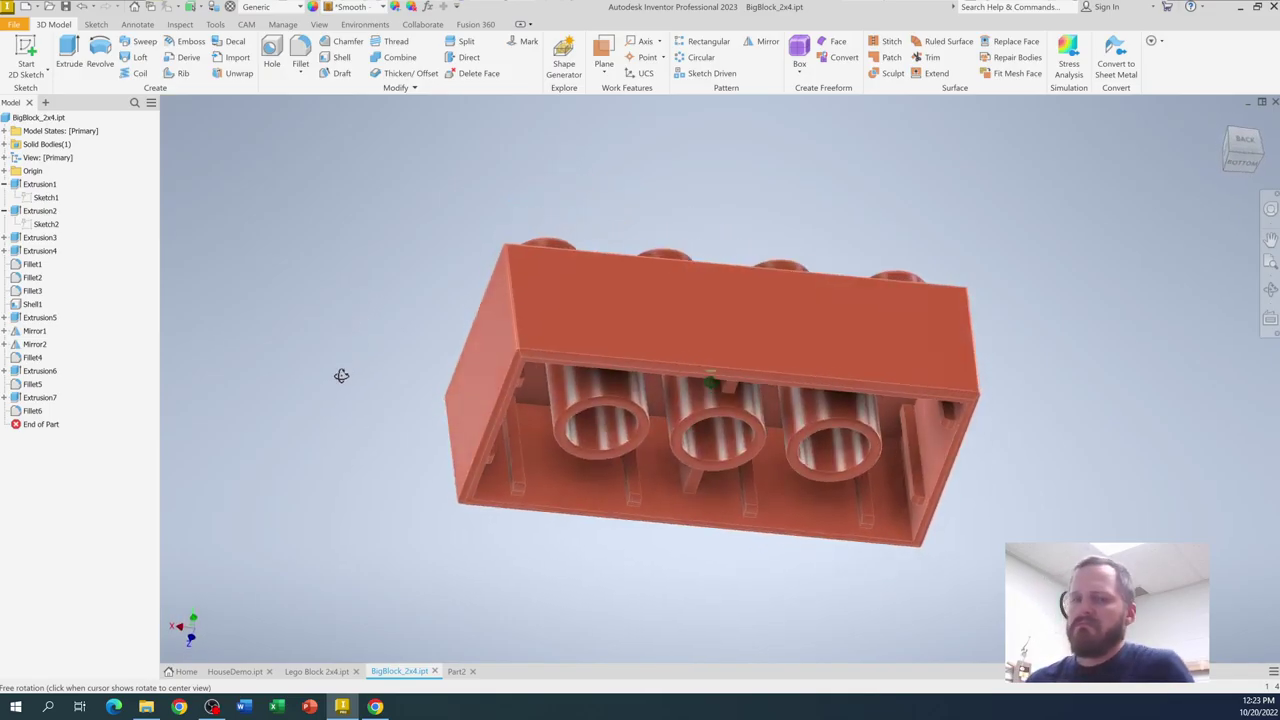
left_click_drag(341, 375, 362, 495)
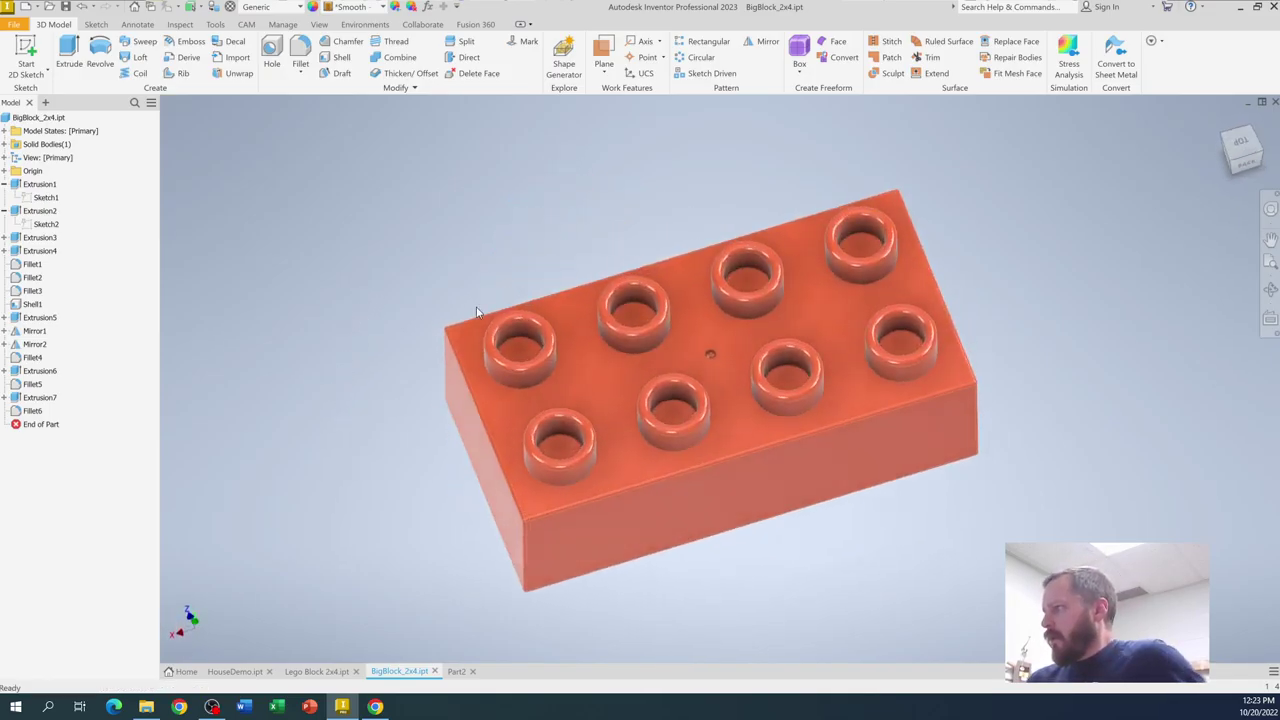
Switch to the empty Part2 document tab.
left_click(458, 671)
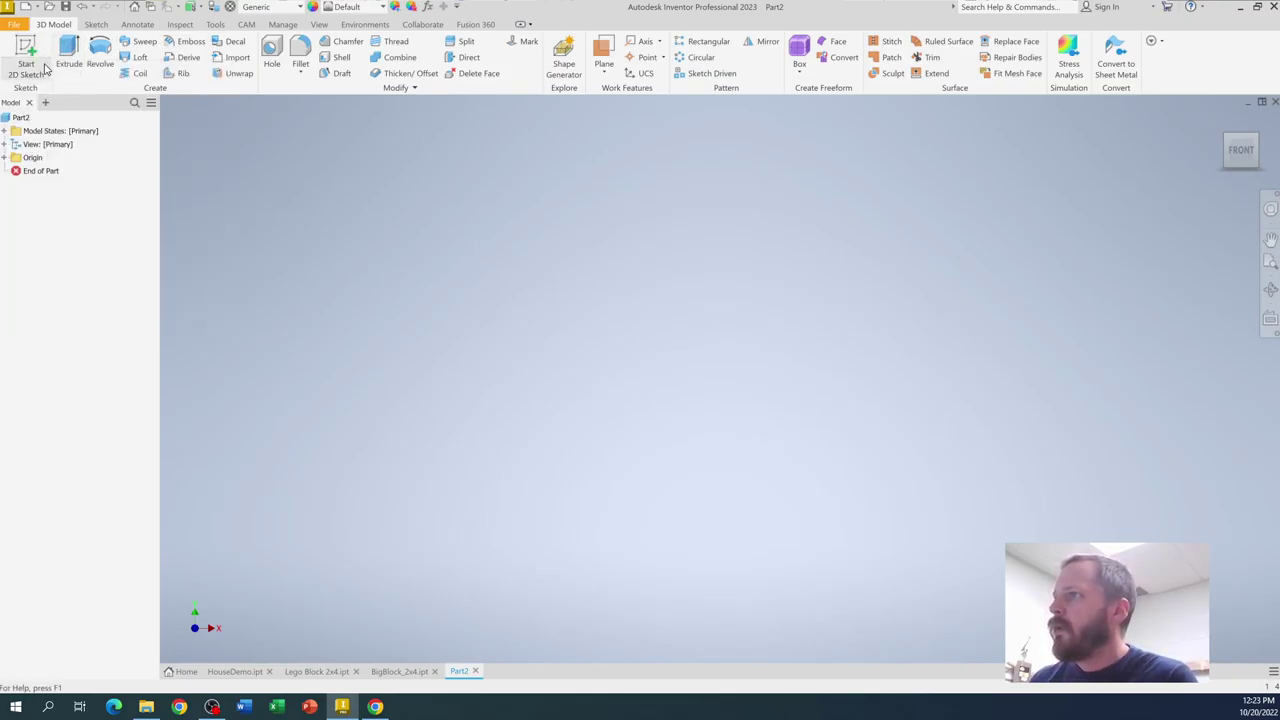
Start a 2D sketch from the 3D Model tab.
left_click(26, 50)
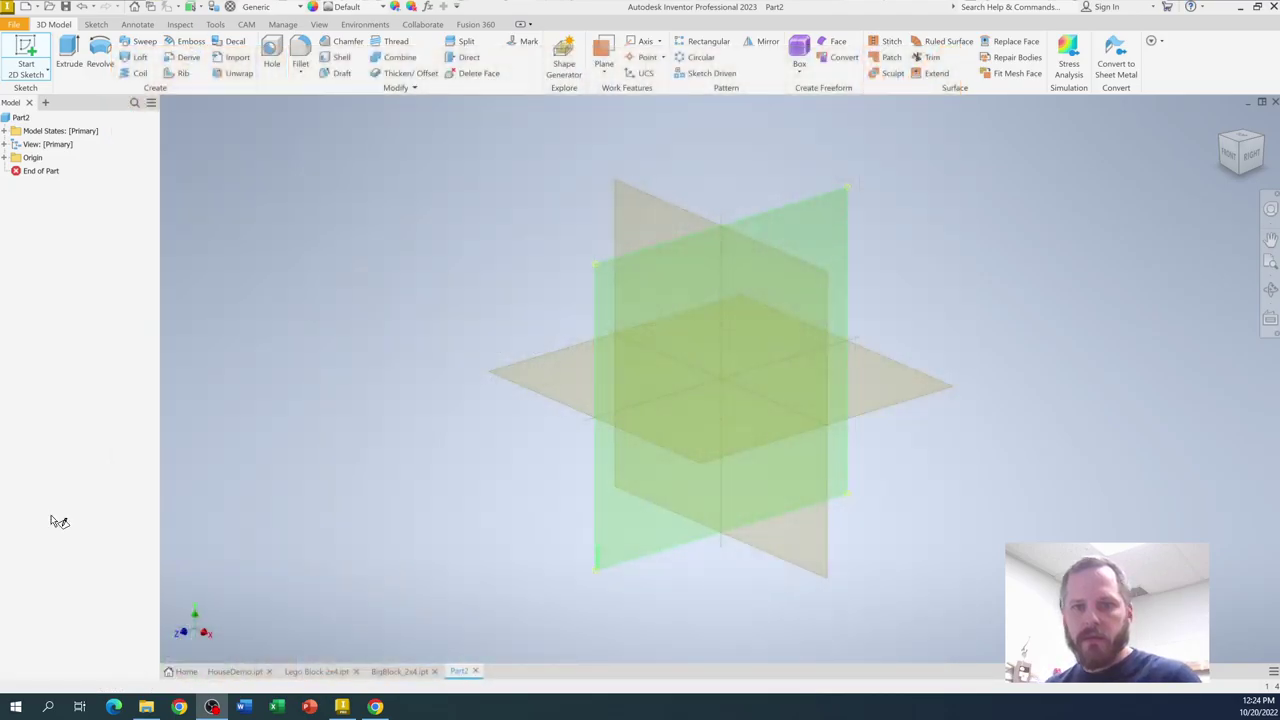
Place Sketch1 on the horizontal XZ origin plane and rotate the top view upright.
left_click(541, 394)
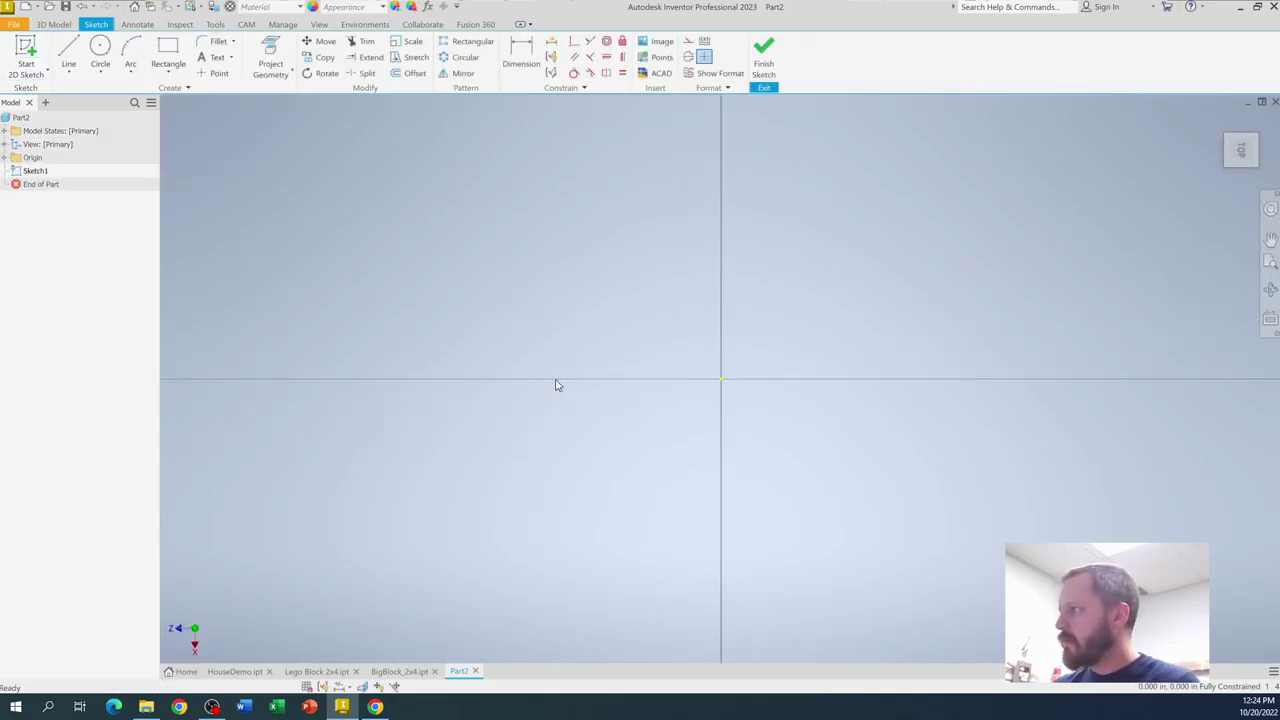
mouse_move(1245, 155)
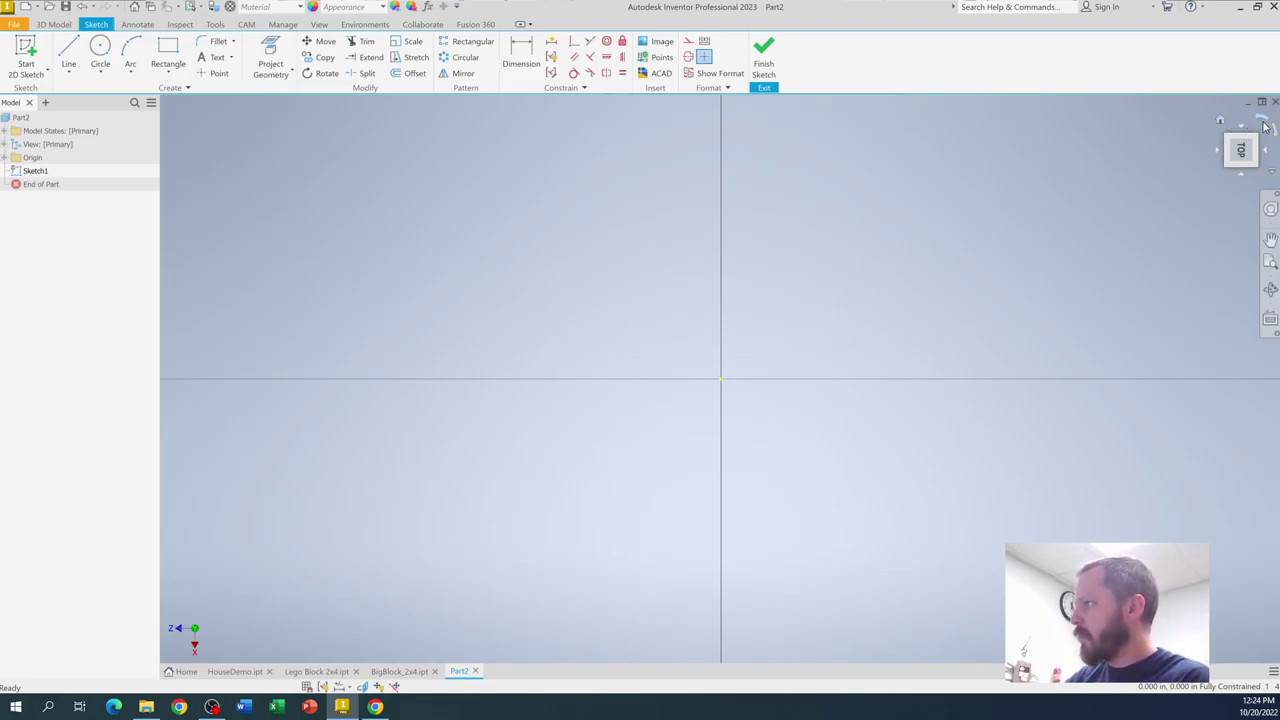
left_click(1262, 121)
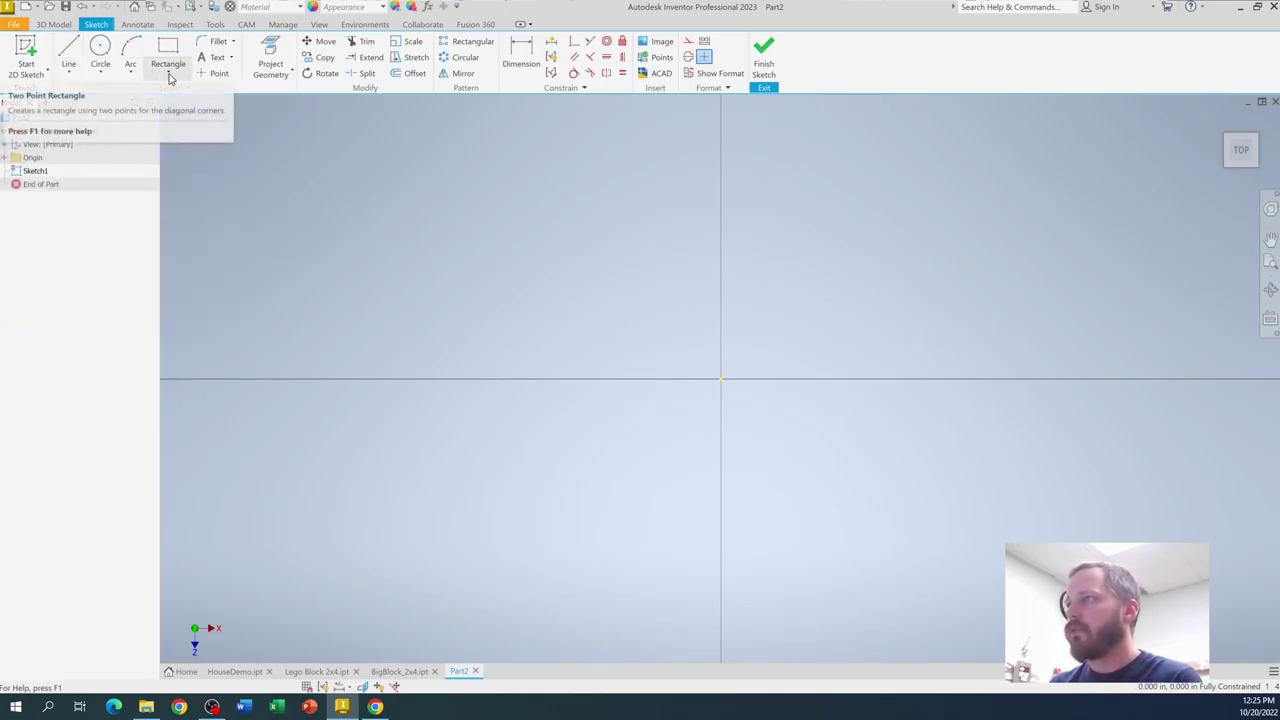
Choose Two Point Rectangle from the Rectangle dropdown.
left_click(170, 78)
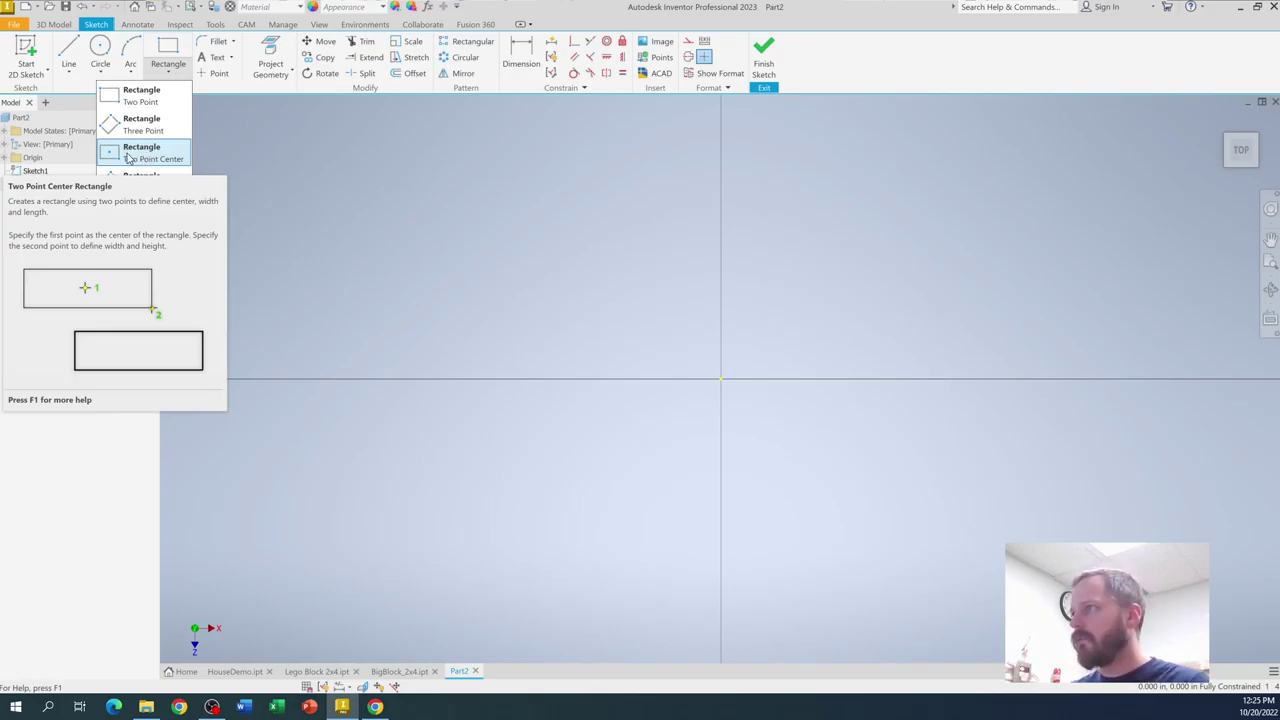
left_click(140, 95)
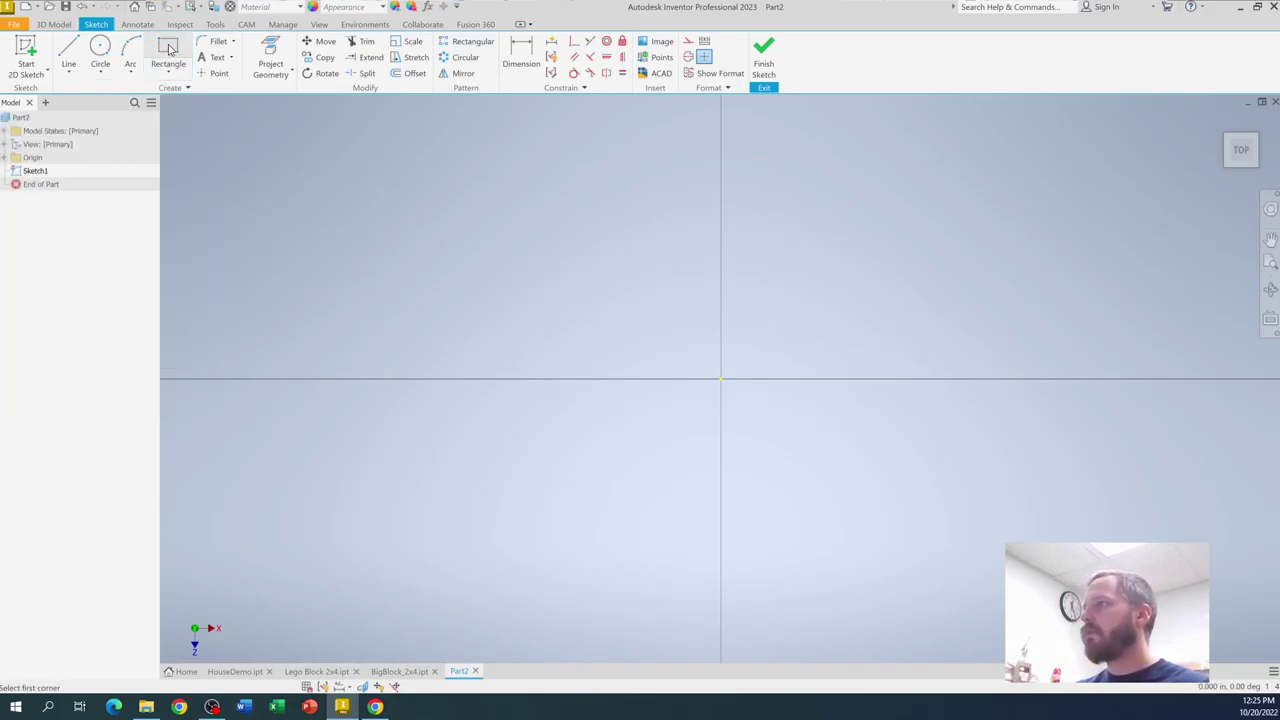
Draw a 2.5 in wide by 1.25 in tall rectangle from the sketch origin.
left_click(721, 379)
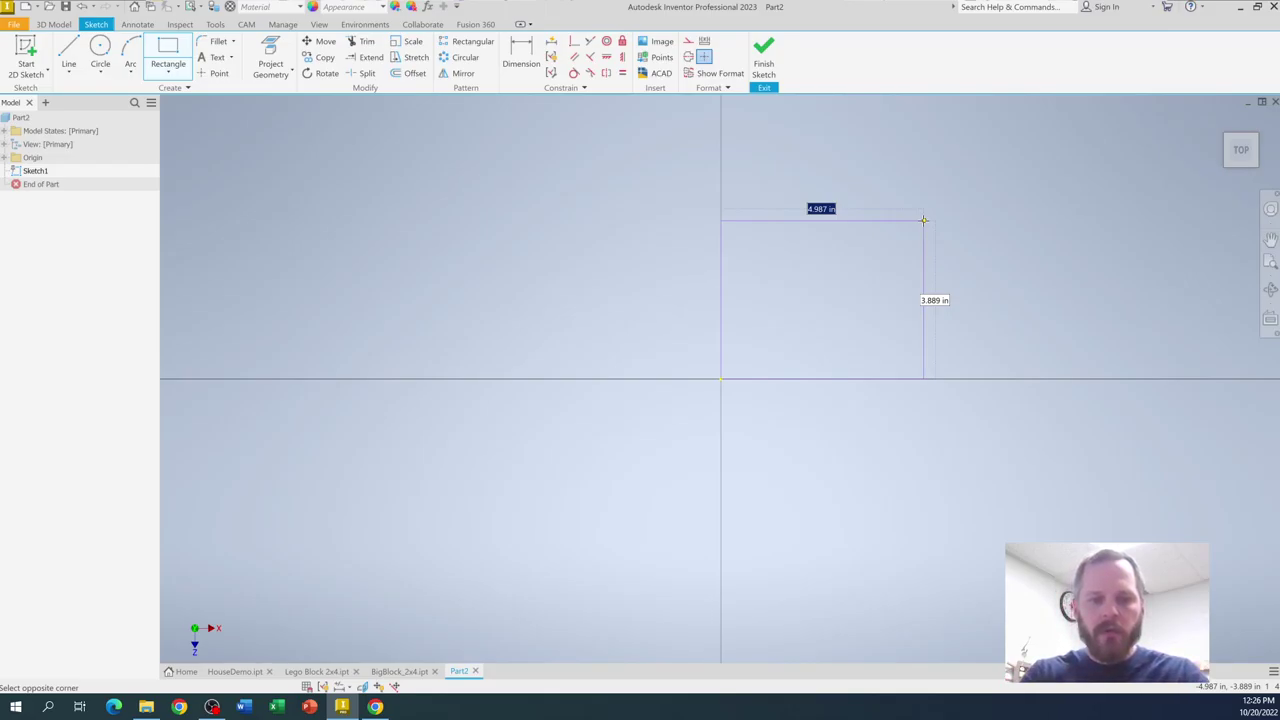
type("2.5")
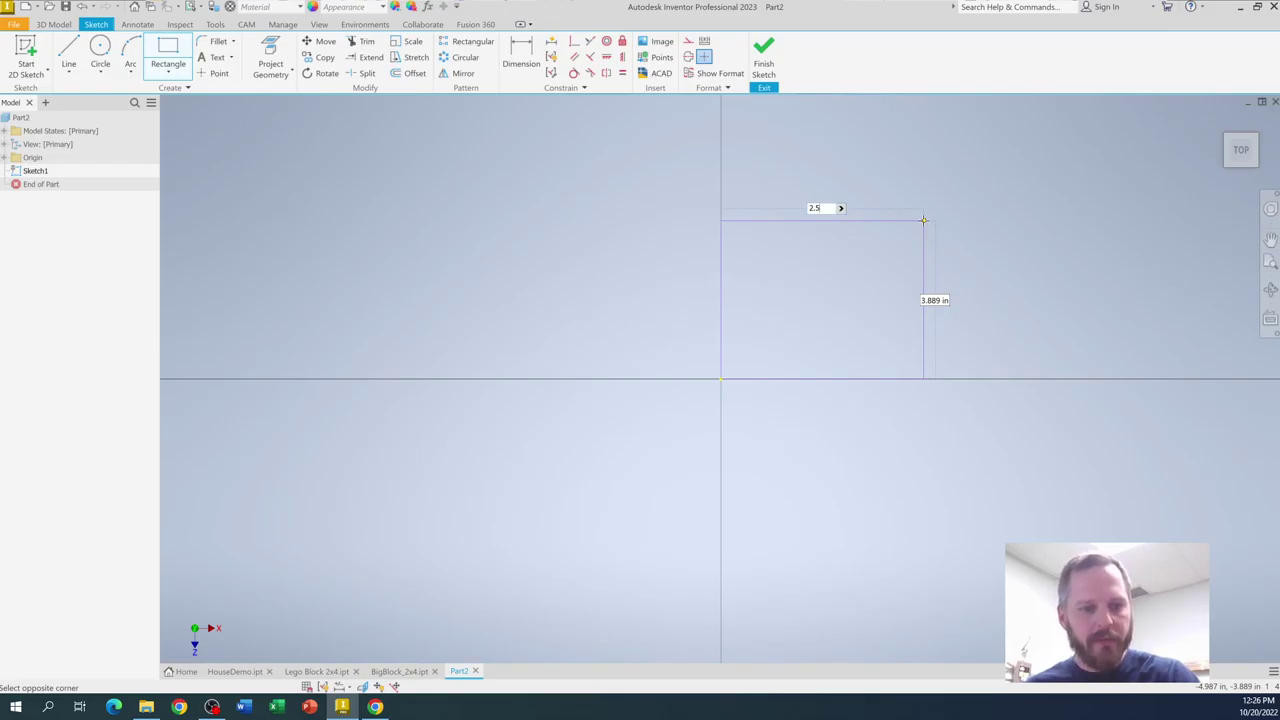
key("Tab")
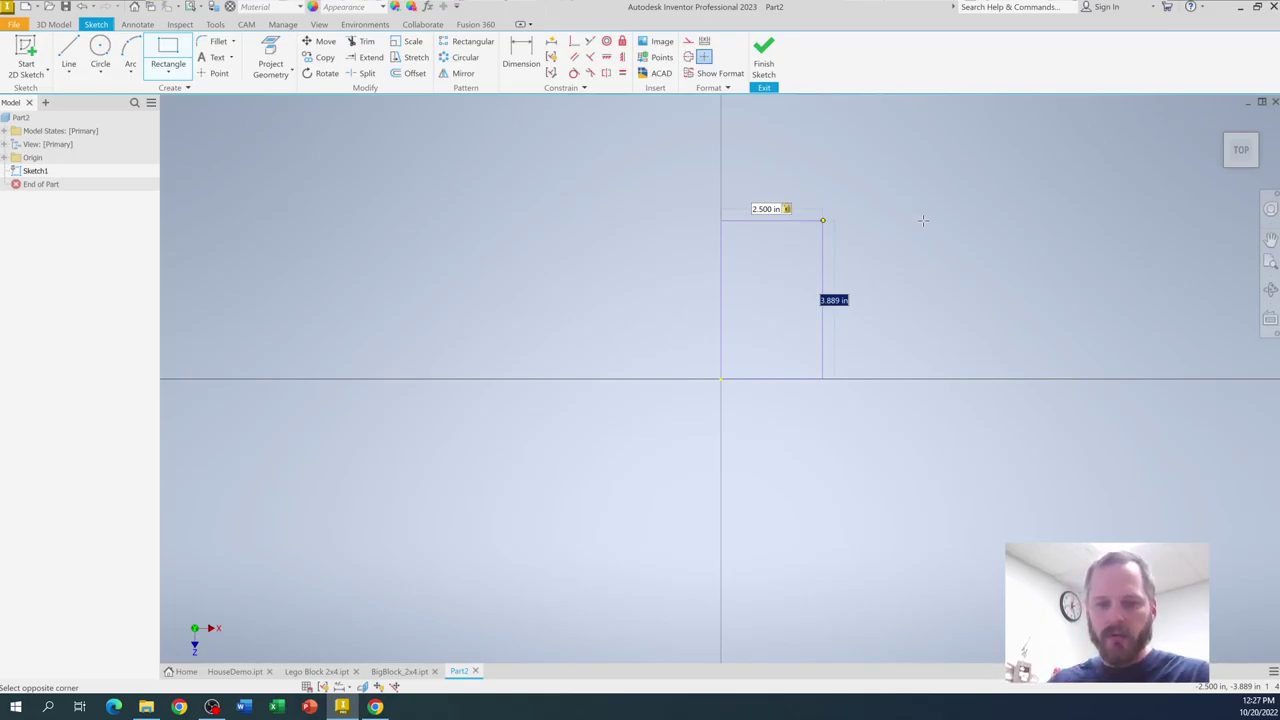
type("1.25")
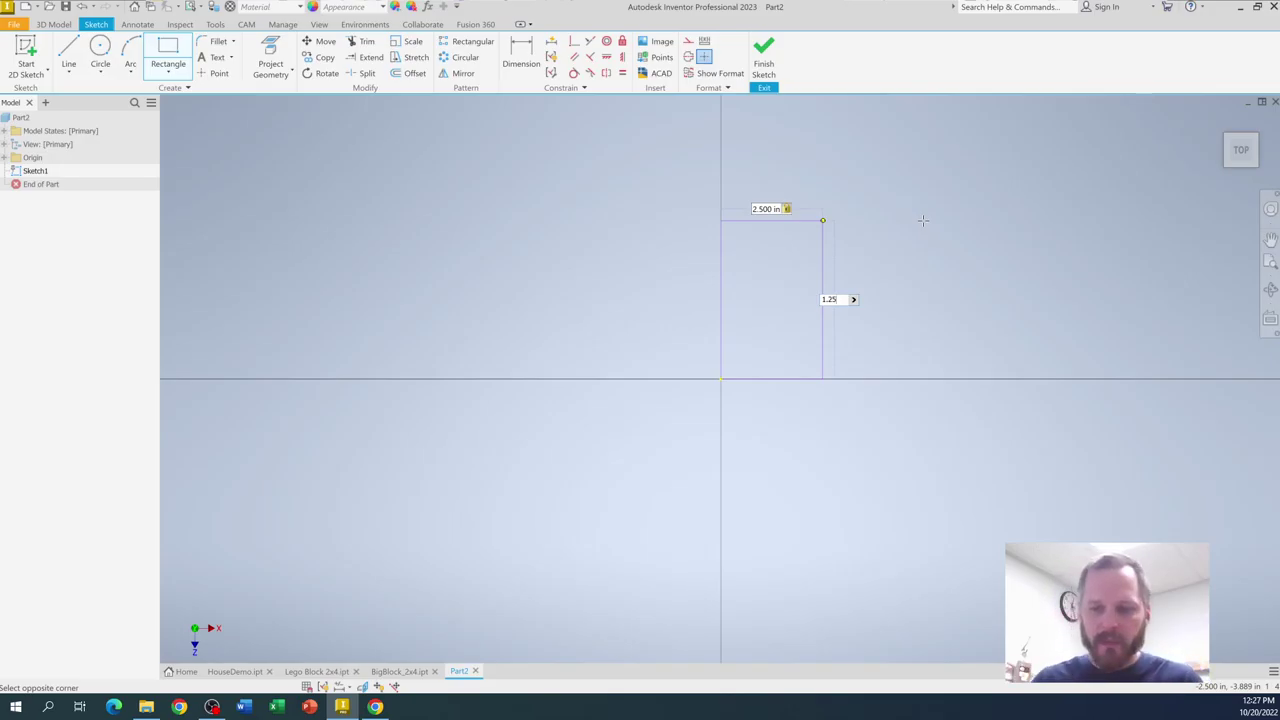
key("Return")
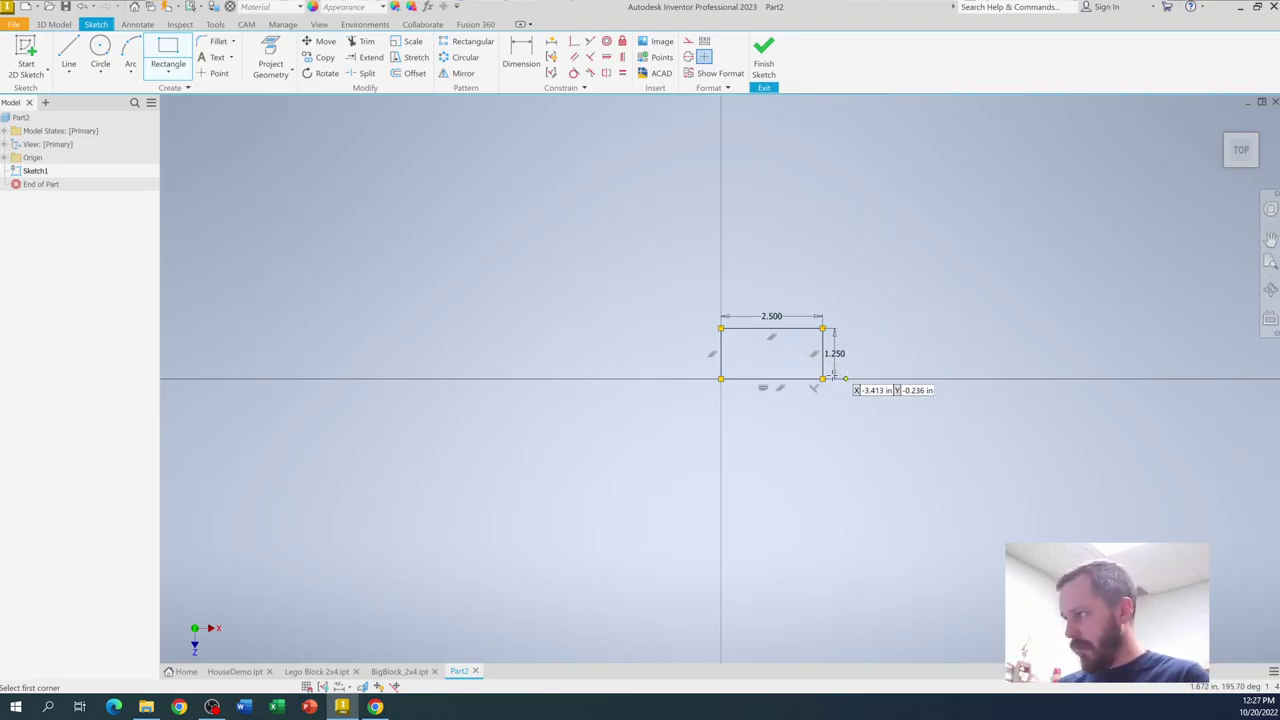
Zoom to fit the entire 2.500 x 1.250 rectangle in the sketch window.
scroll(775, 360, "down", 5)
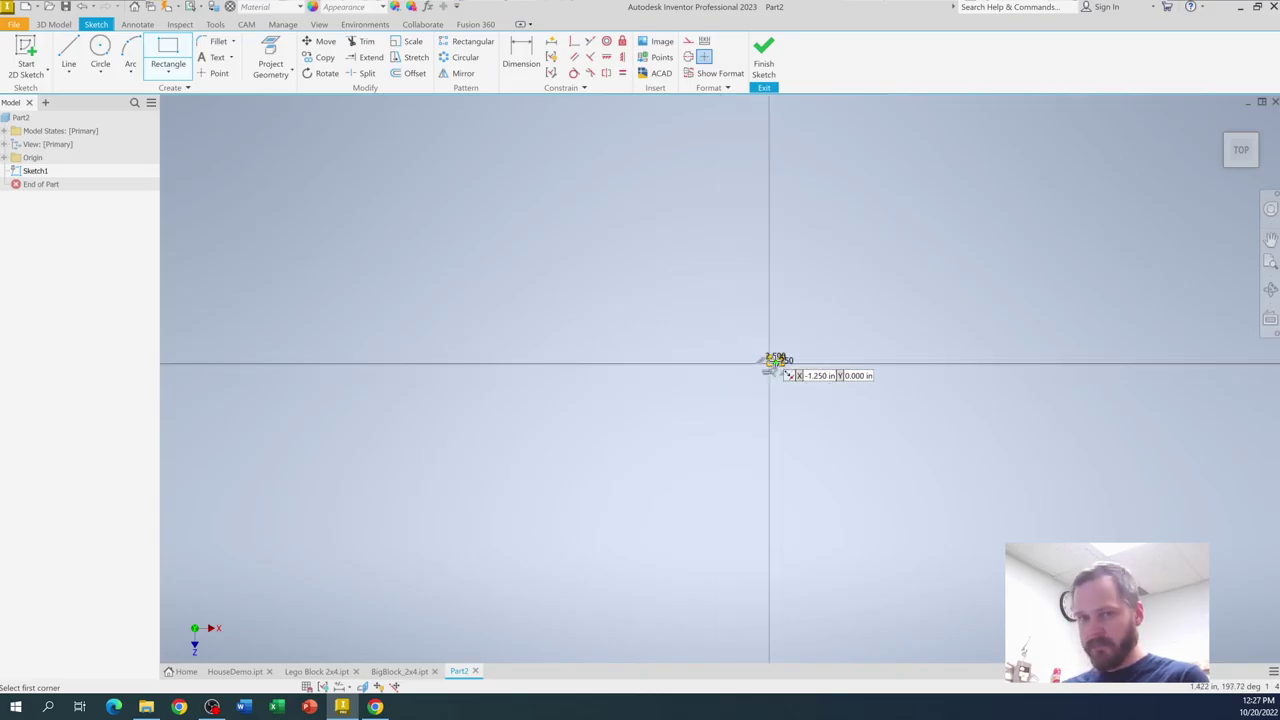
scroll(775, 358, "up", 8)
scroll(777, 352, "up", 3)
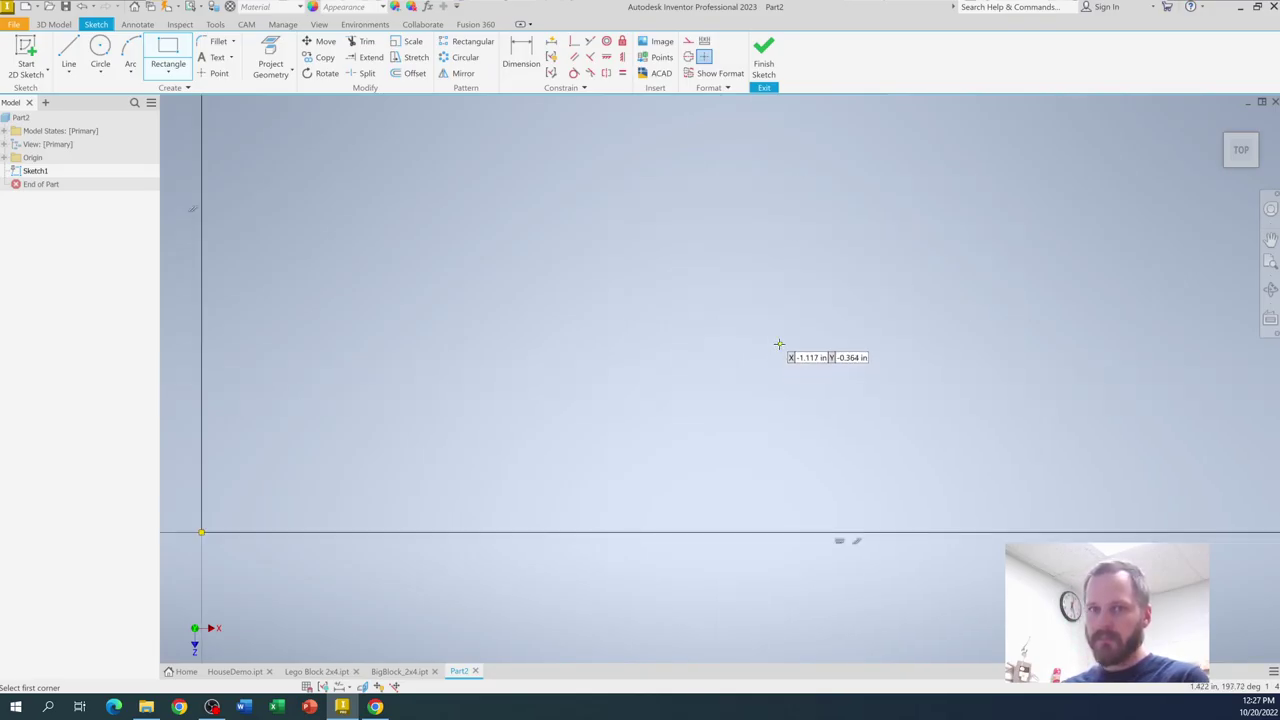
left_click(1271, 262)
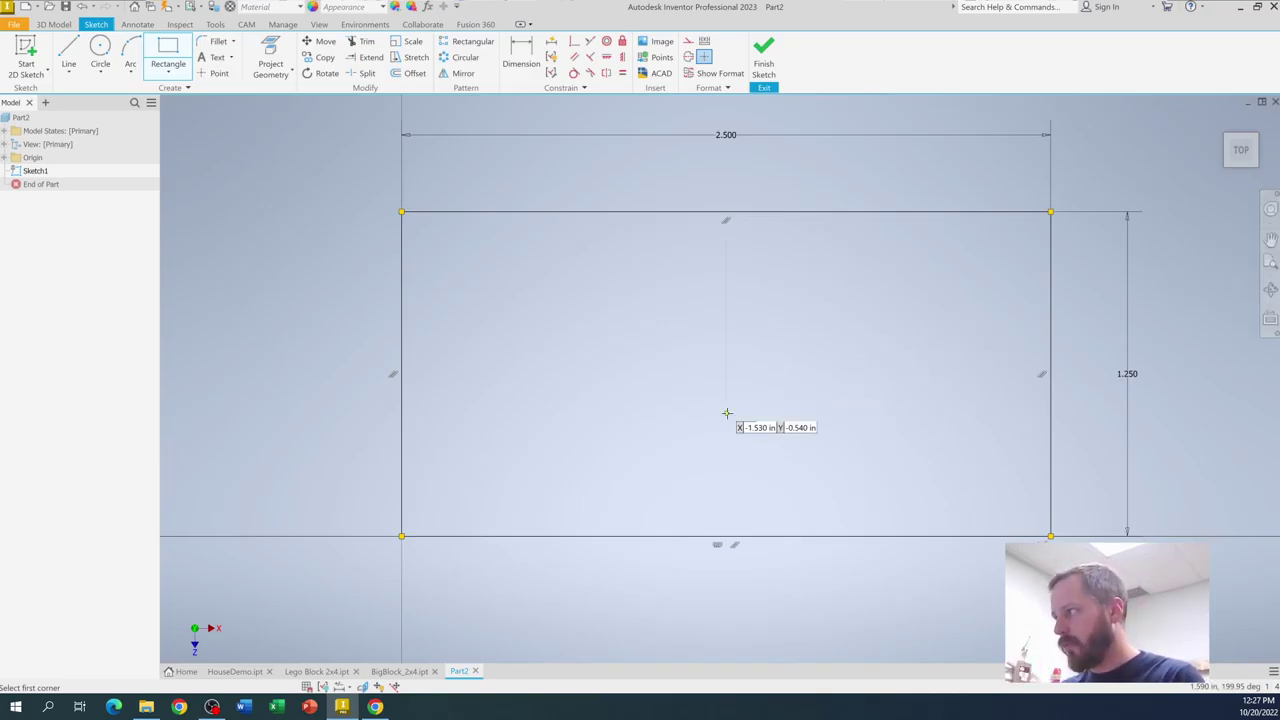
scroll(727, 410, "up", 1)
scroll(728, 408, "down", 3)
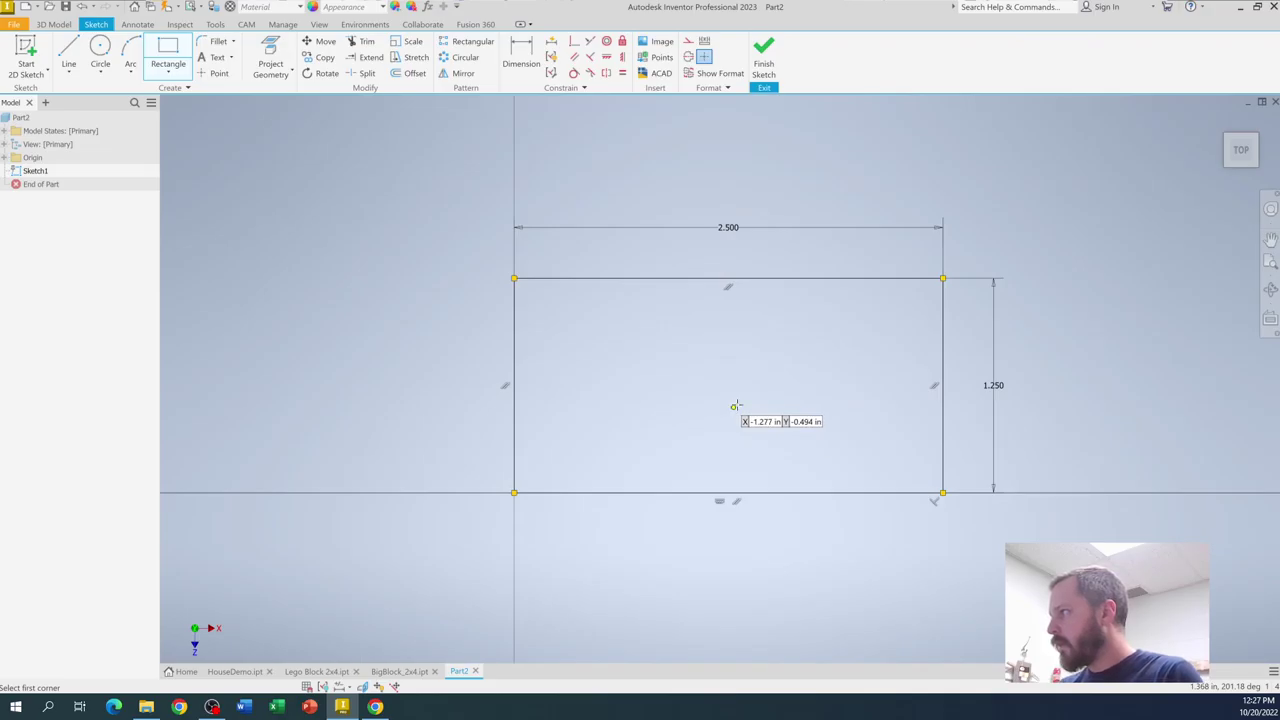
Close Sketch1 and zoom out to view the rectangle in 3D.
left_click(764, 52)
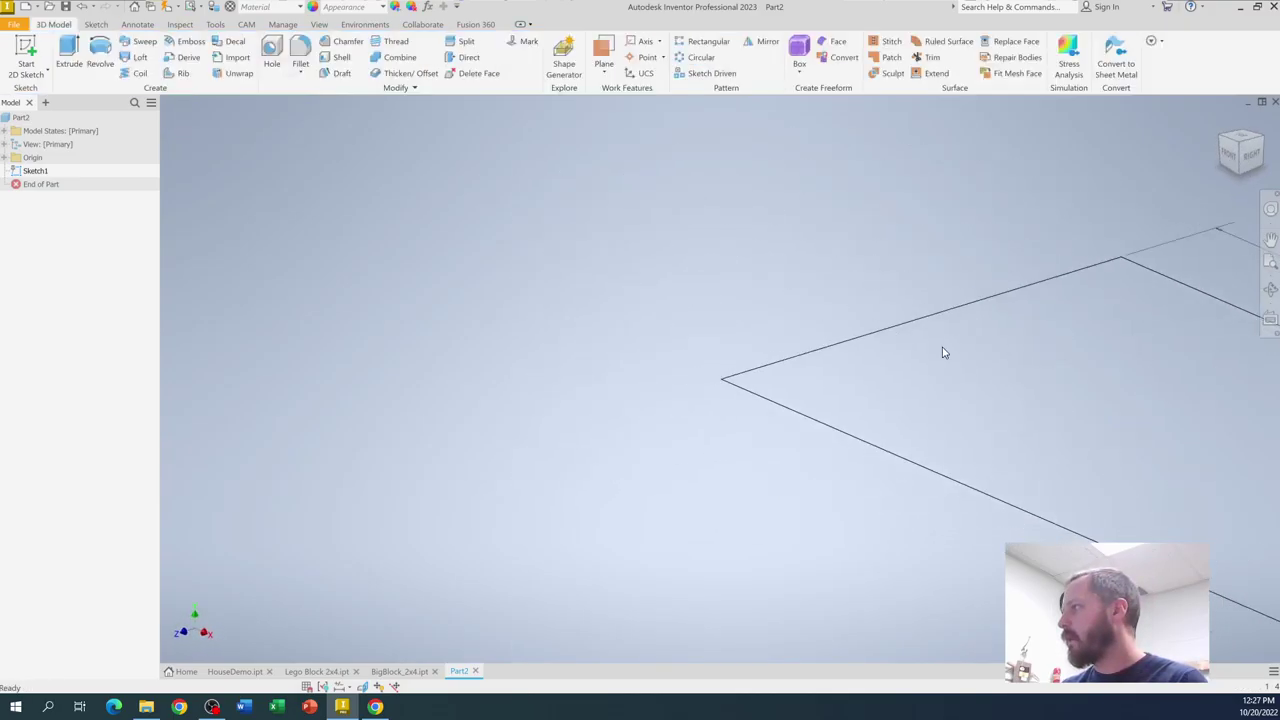
scroll(750, 367, "down", 2)
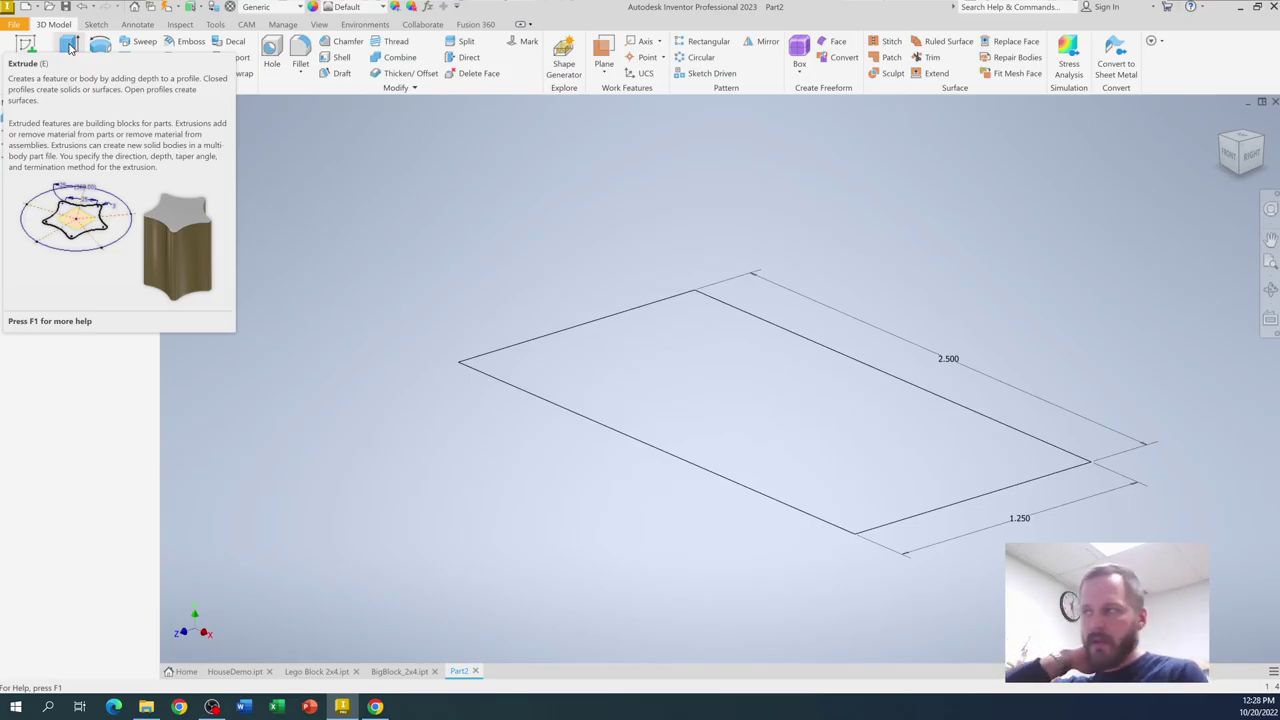
Extrude the rectangle profile to a distance of 3/4 in, creating Extrusion1.
left_click(68, 46)
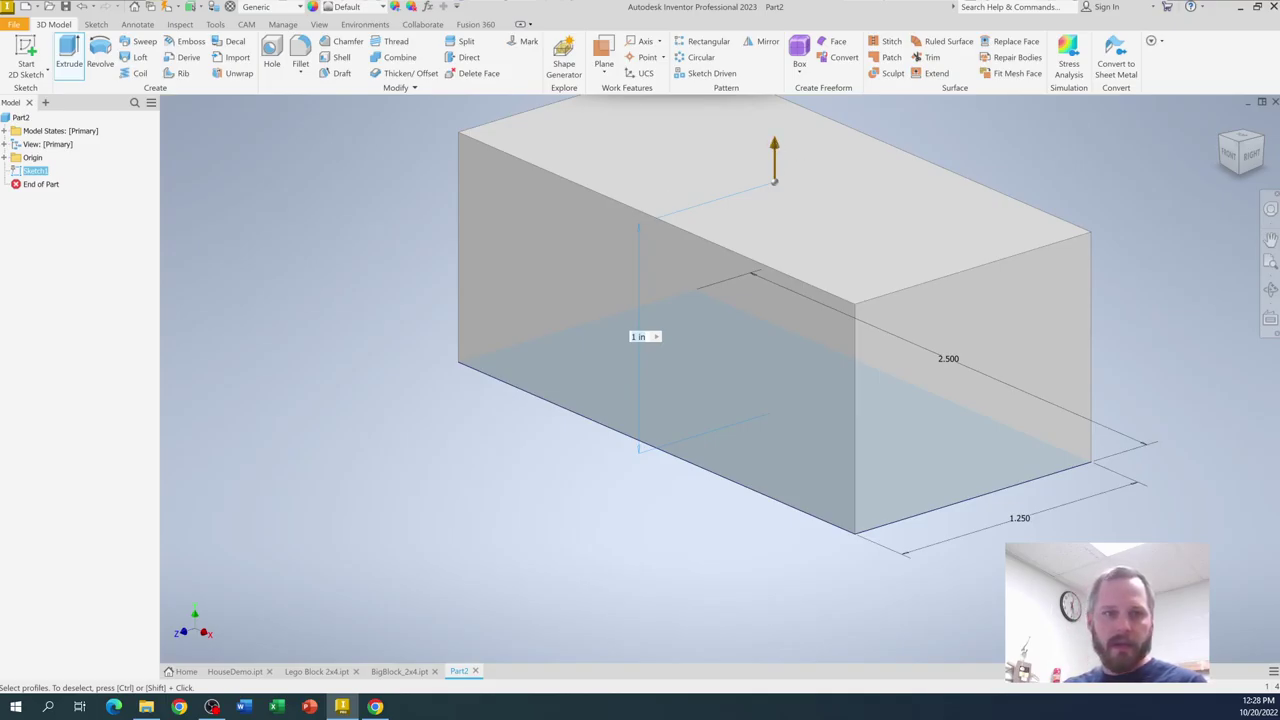
left_click_drag(500, 255, 212, 163)
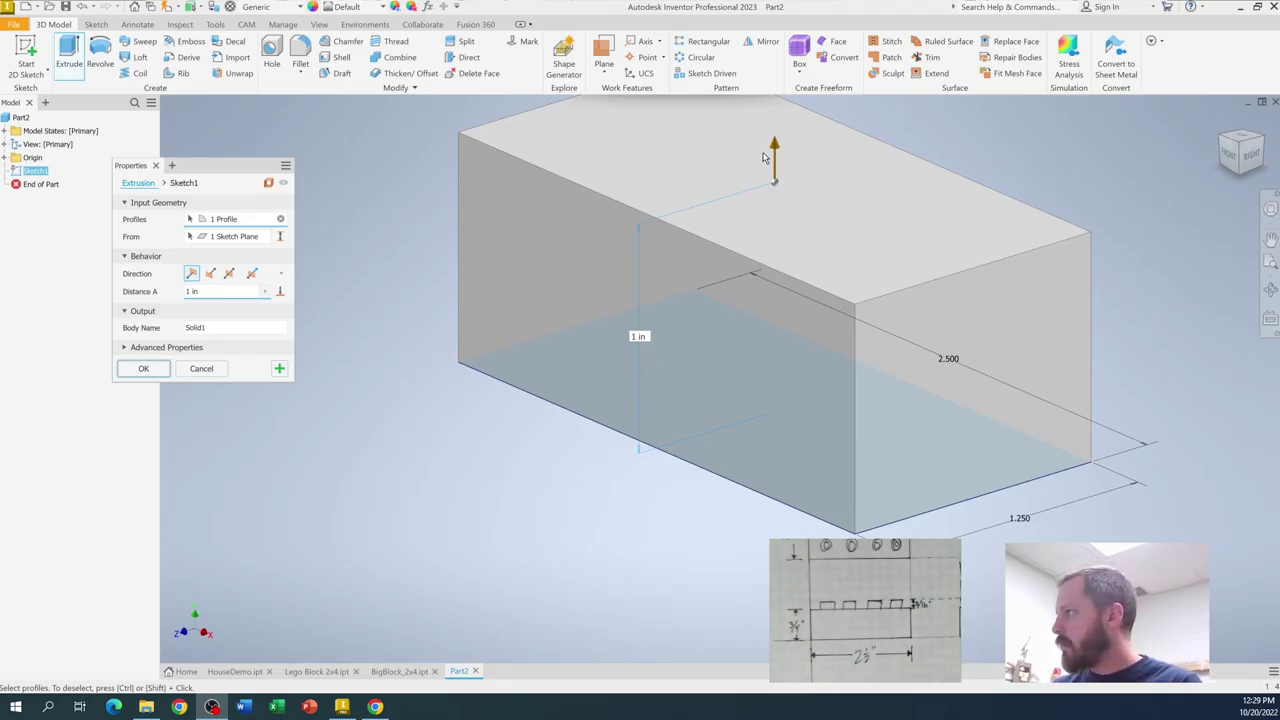
left_click_drag(775, 147, 761, 208)
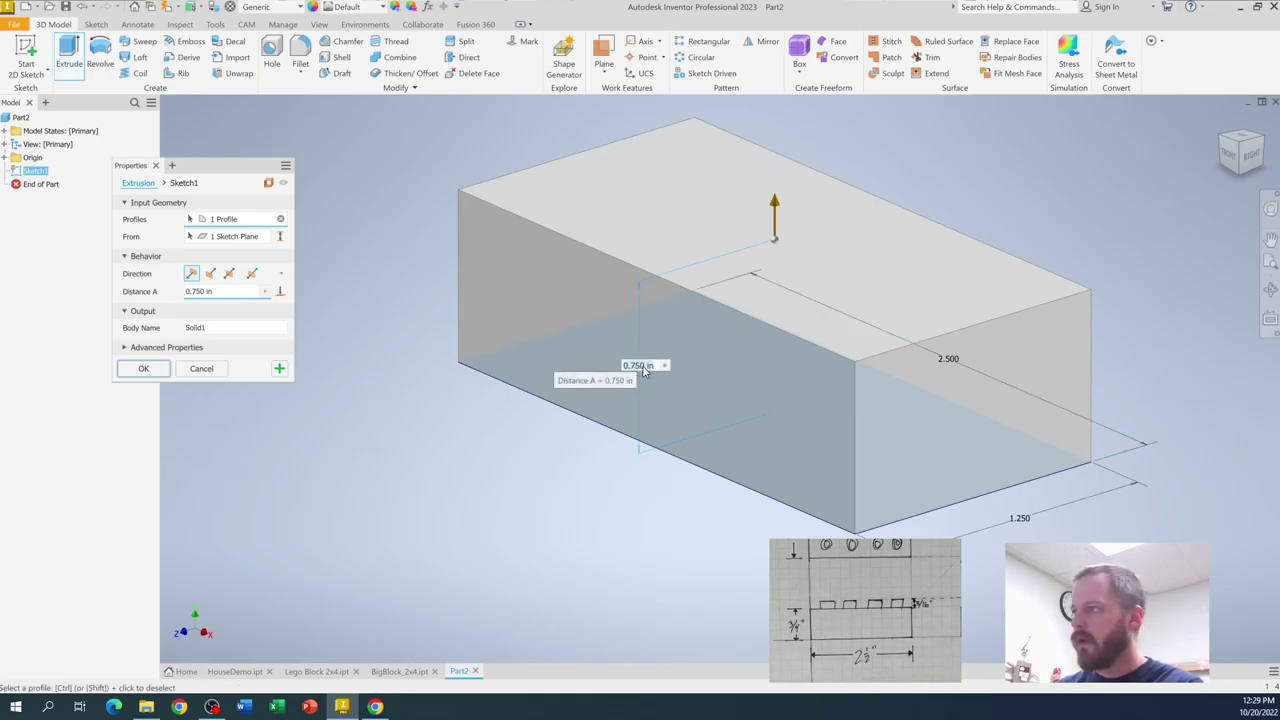
left_click_drag(239, 291, 180, 298)
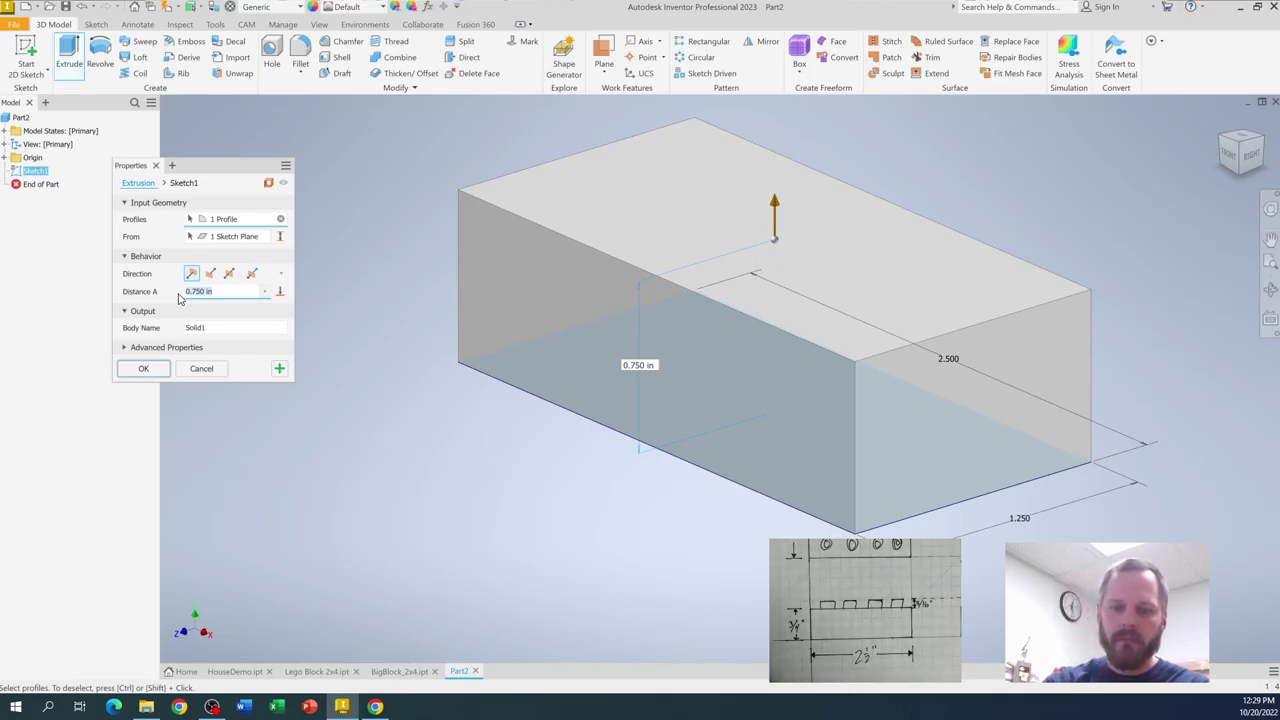
type("3/")
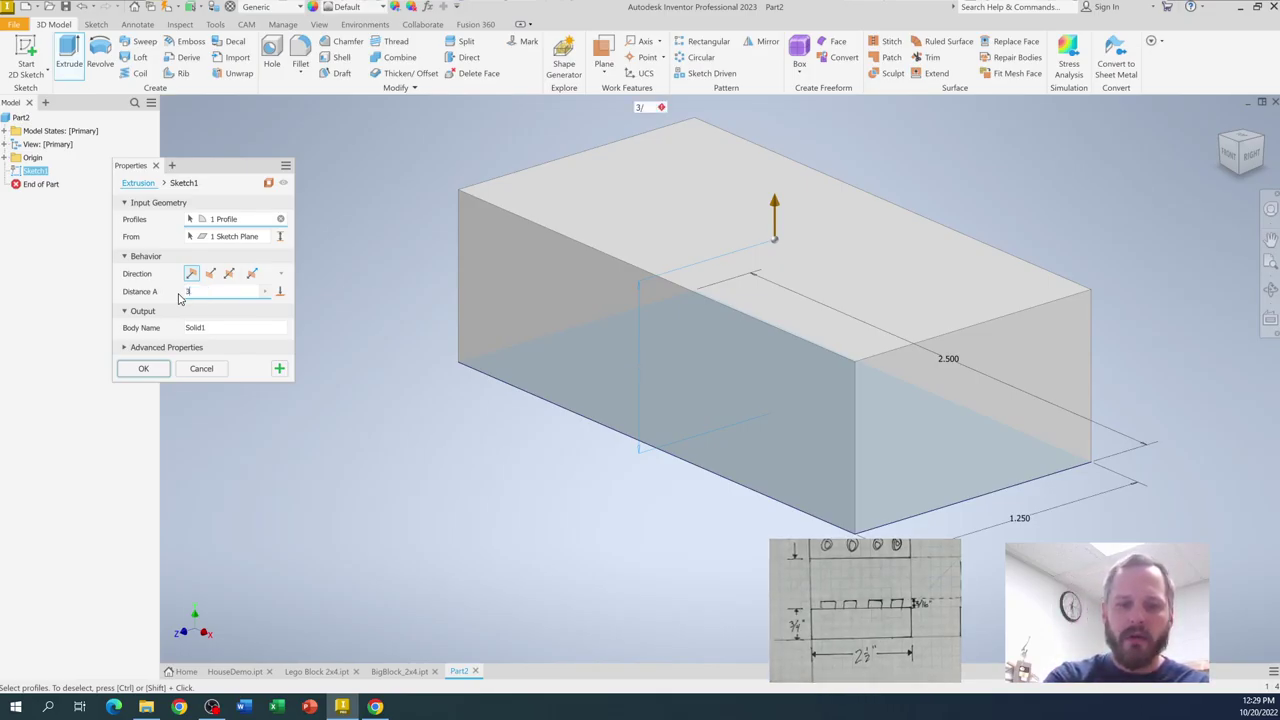
type("4")
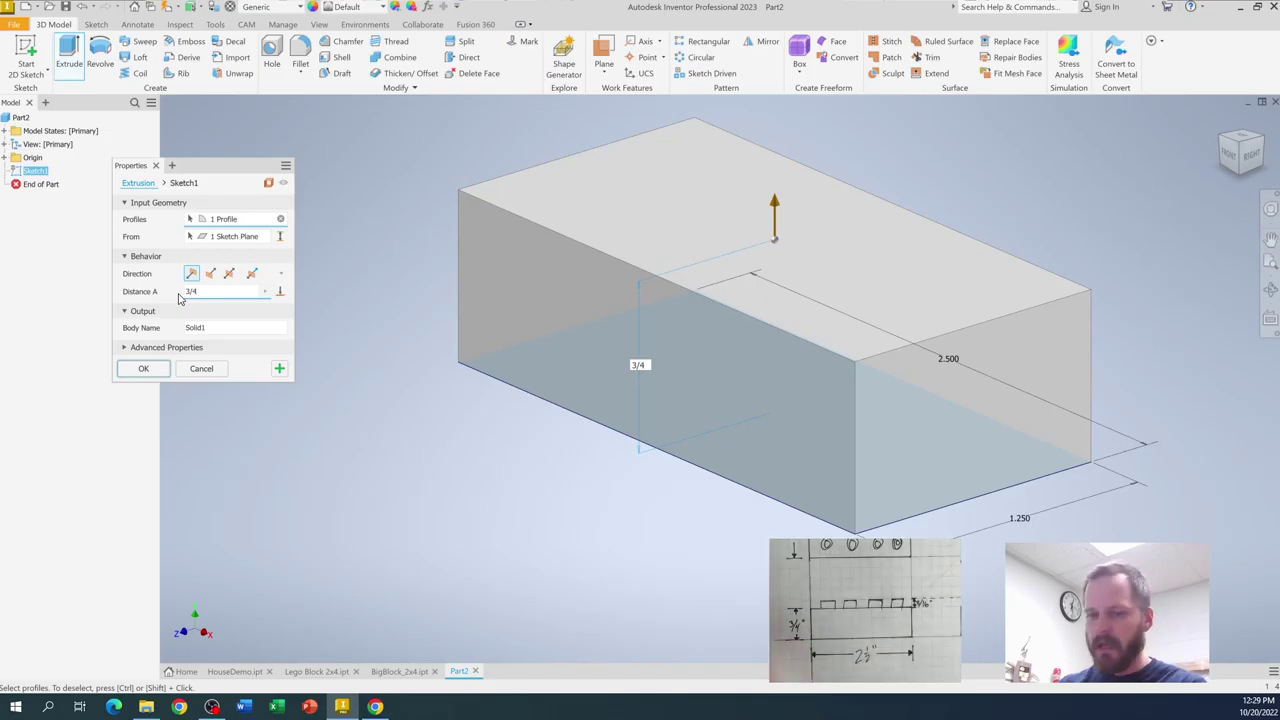
key("Return")
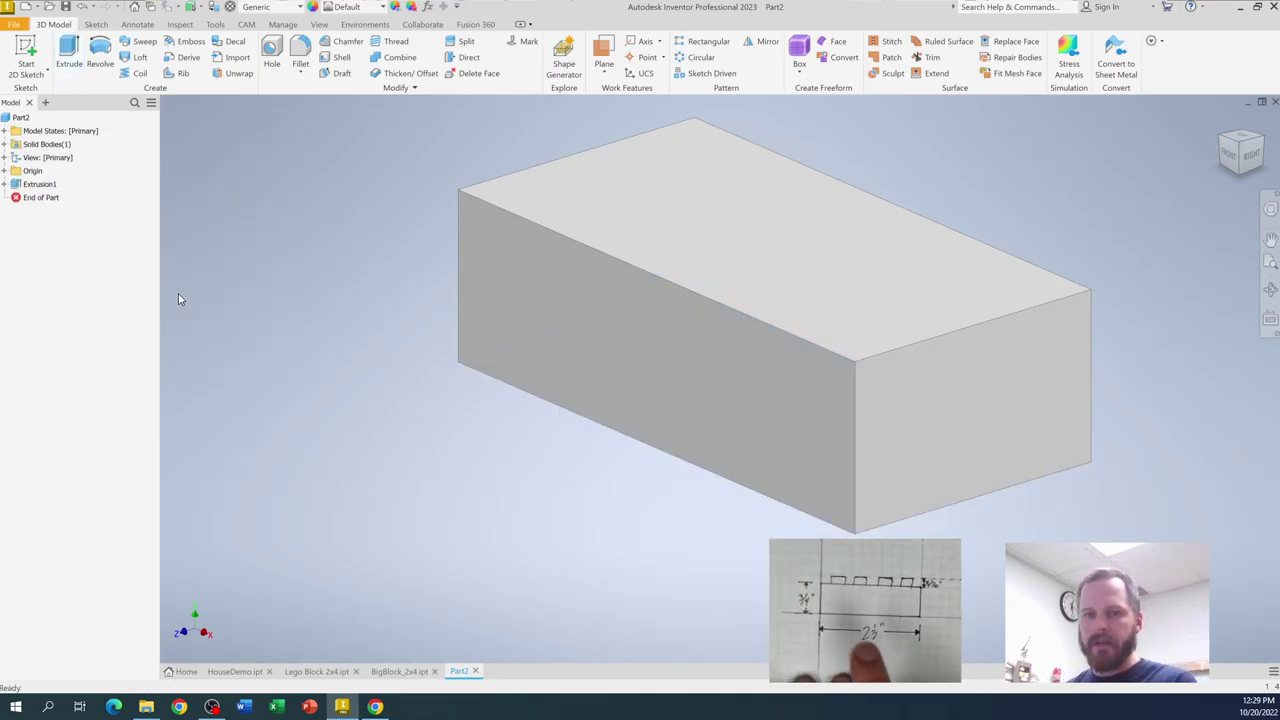